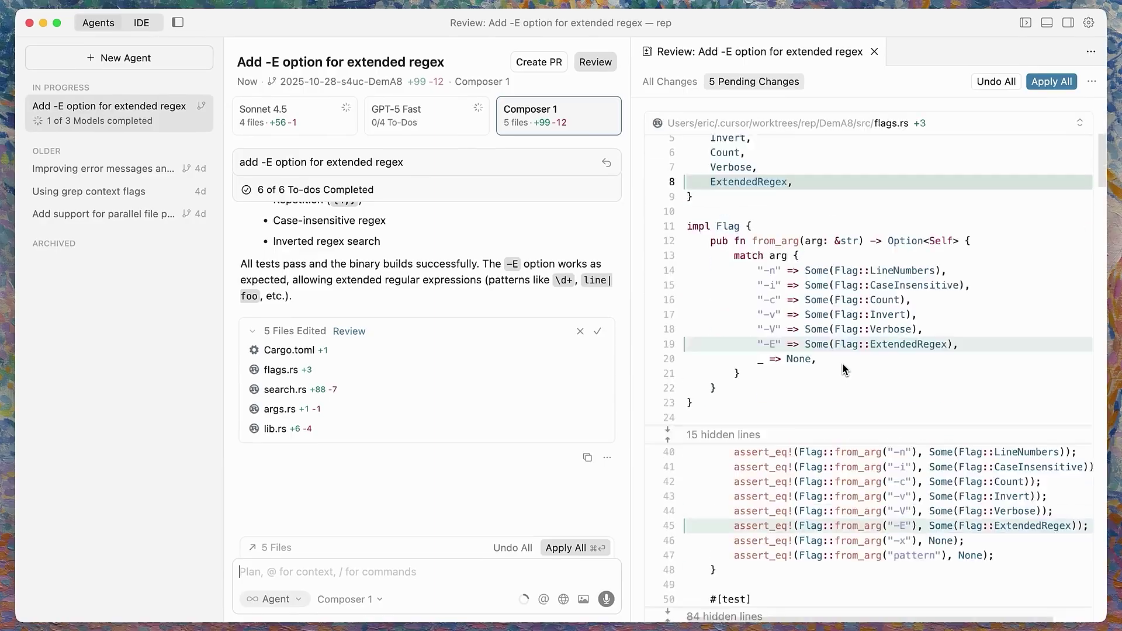
# - Scroll around the pumpkin maze scene in the Unity editor
pyautogui.scroll(-15, 843, 363)
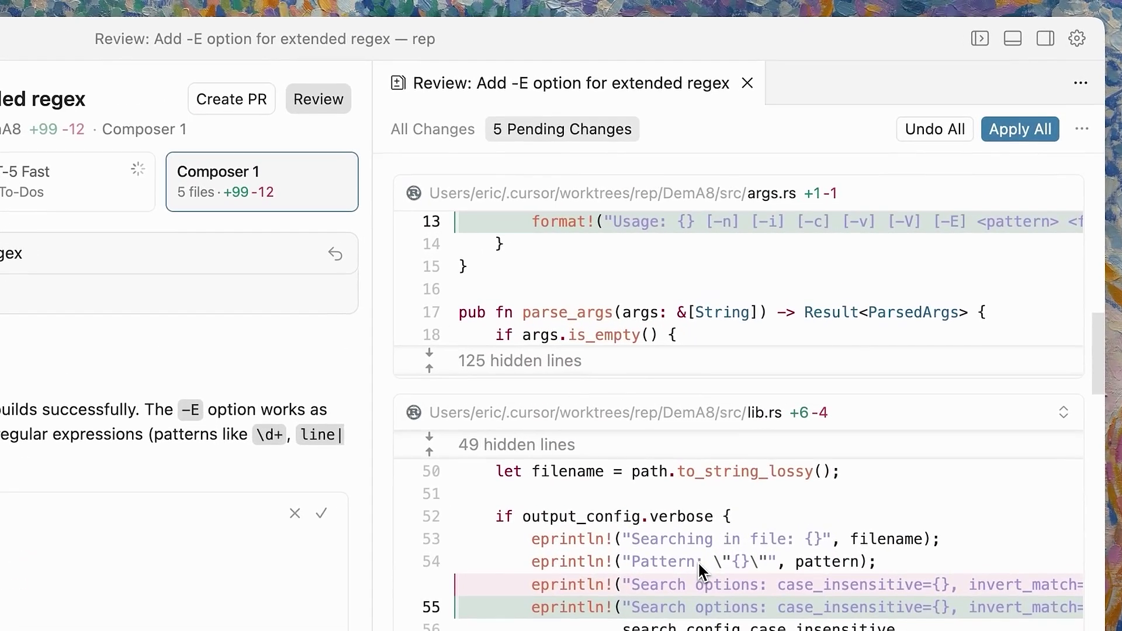
pyautogui.scroll(-3, 697, 561)
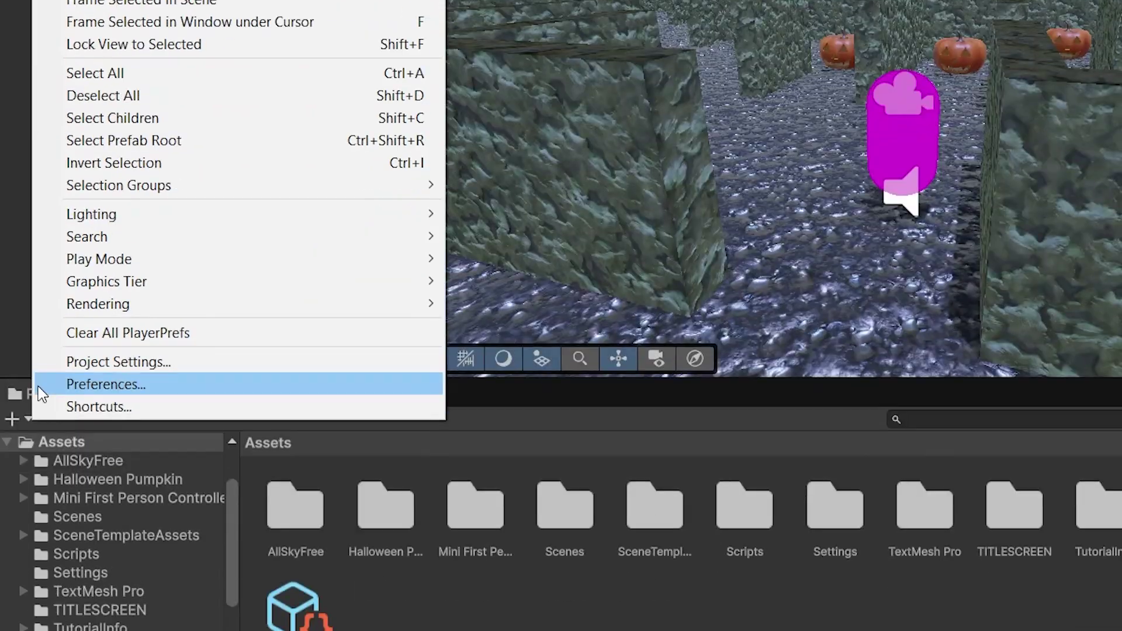
# - Set Cursor as the External Script Editor under Preferences > External Tools
pyautogui.click(117, 384)
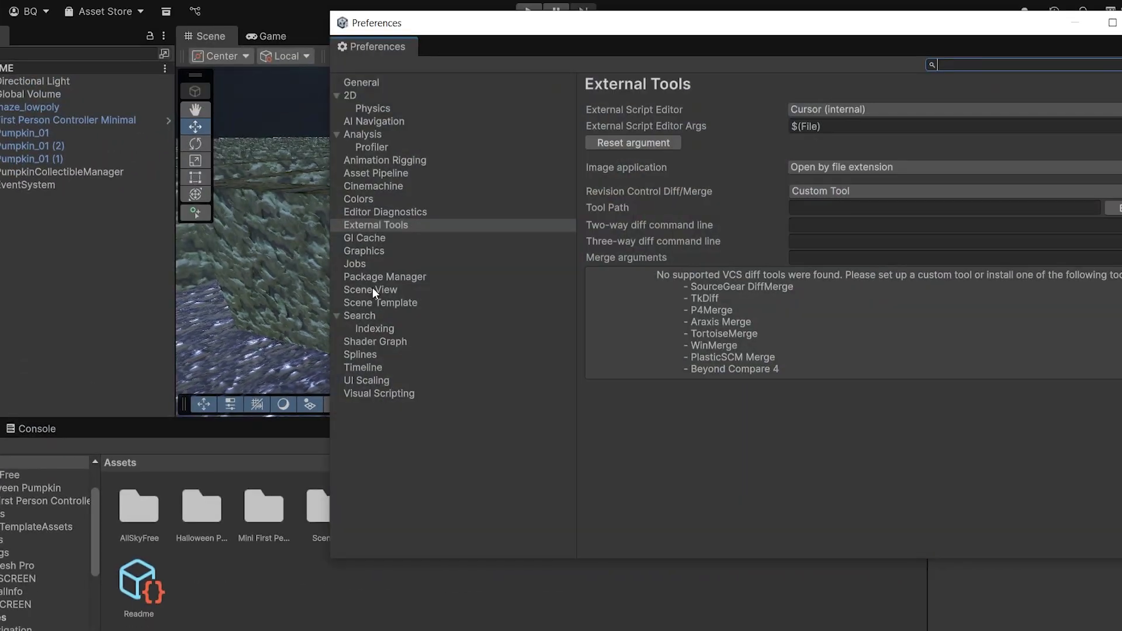
pyautogui.click(398, 226)
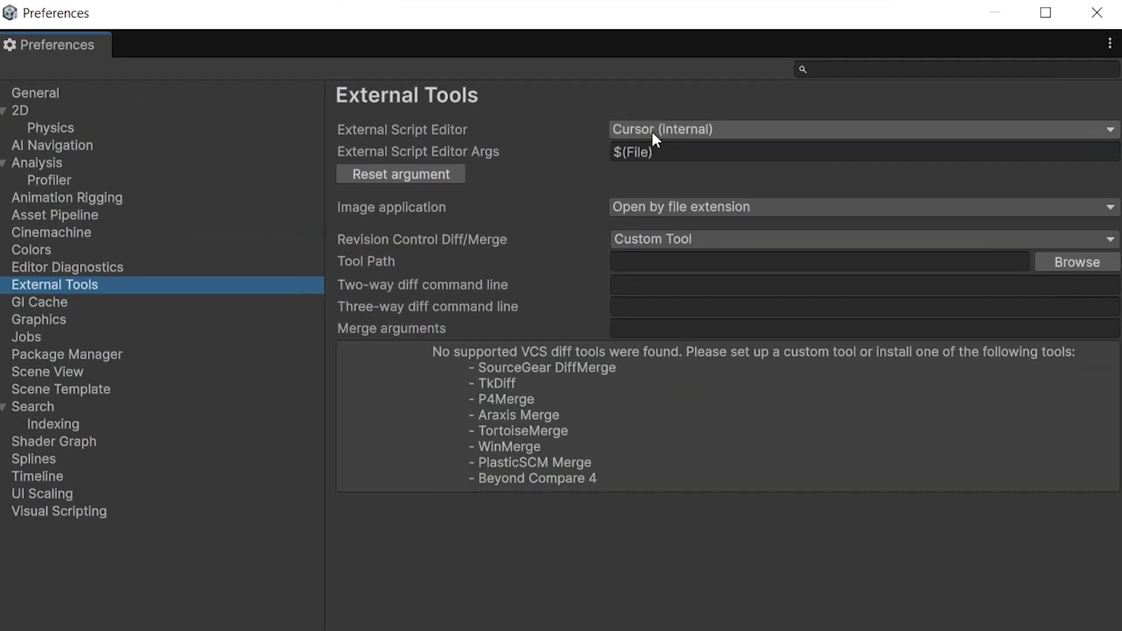
pyautogui.click(815, 111)
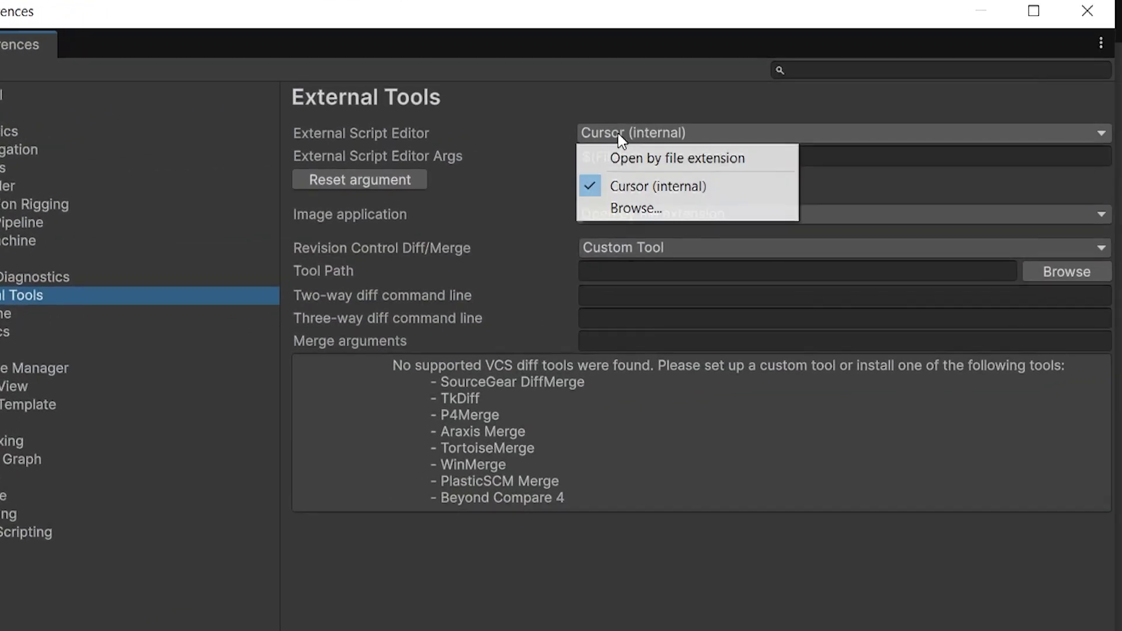
pyautogui.click(626, 204)
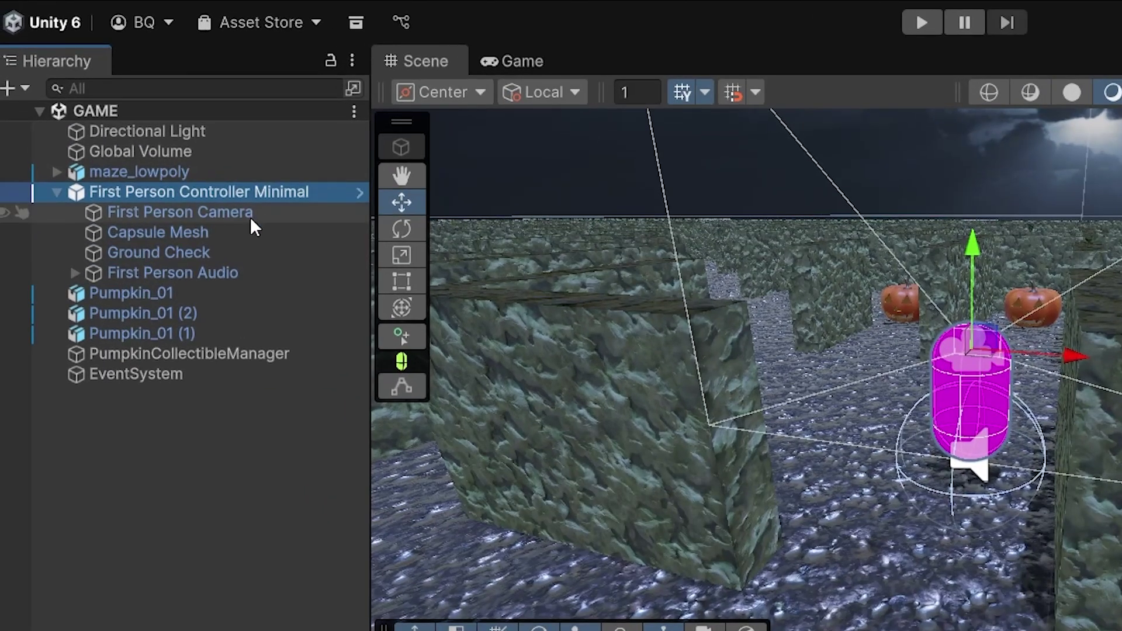
# - Expand maze_lowpoly to select Object_4, then select a pumpkin in the Scene view
pyautogui.doubleClick(139, 171)
pyautogui.click(86, 145)
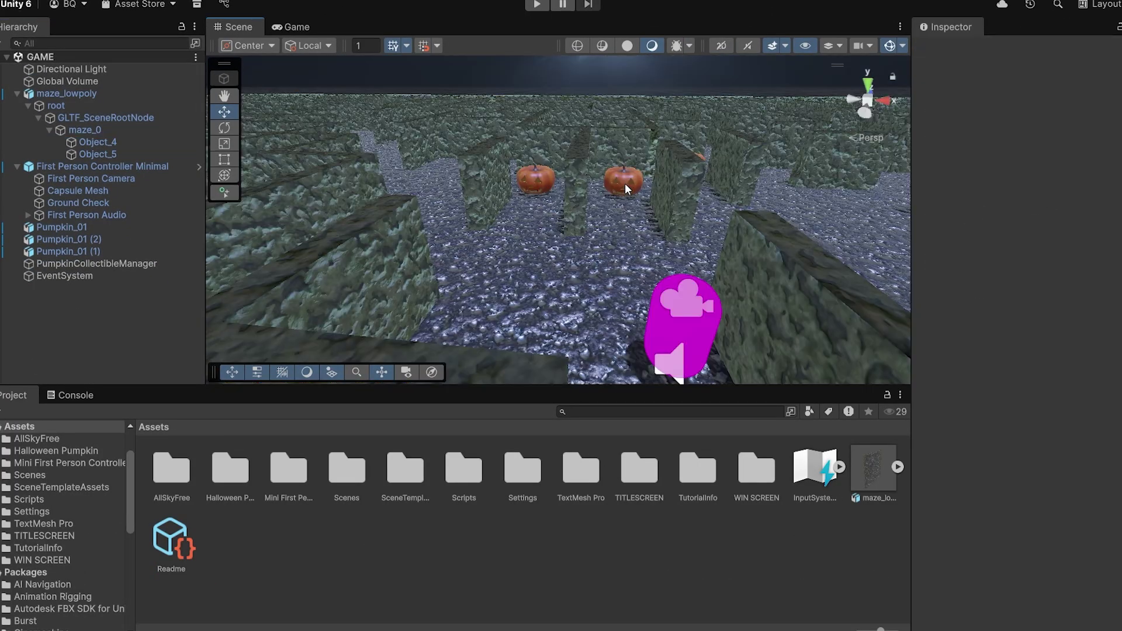
pyautogui.click(540, 178)
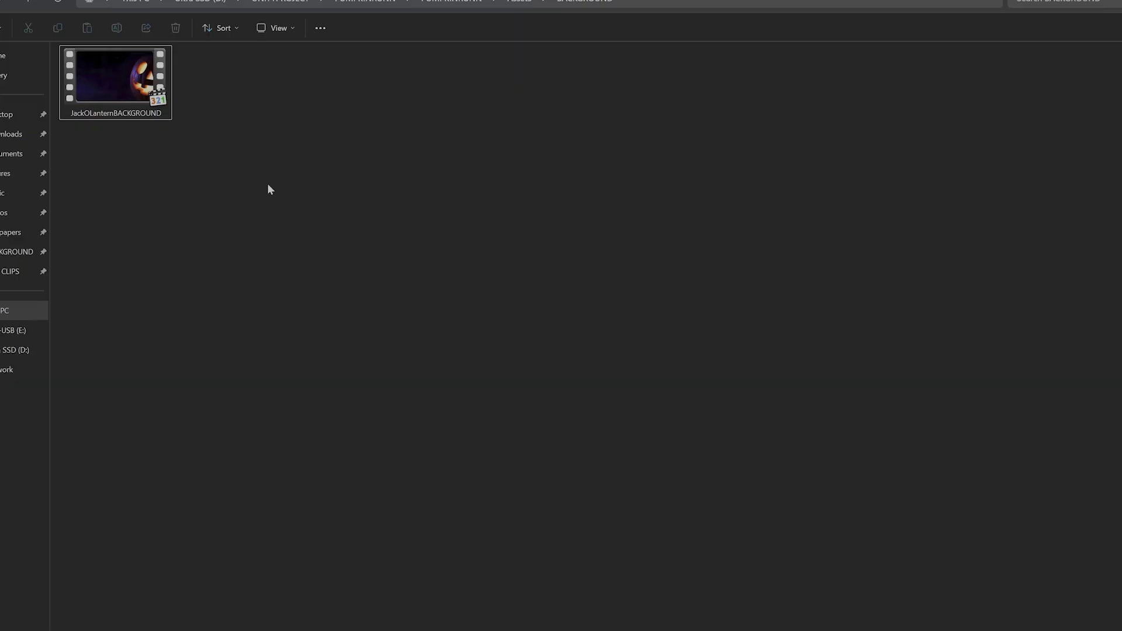
# - Play the JackOLanternBACKGROUND video from File Explorer in Media Player Classic
pyautogui.click(121, 94)
pyautogui.doubleClick(120, 97)
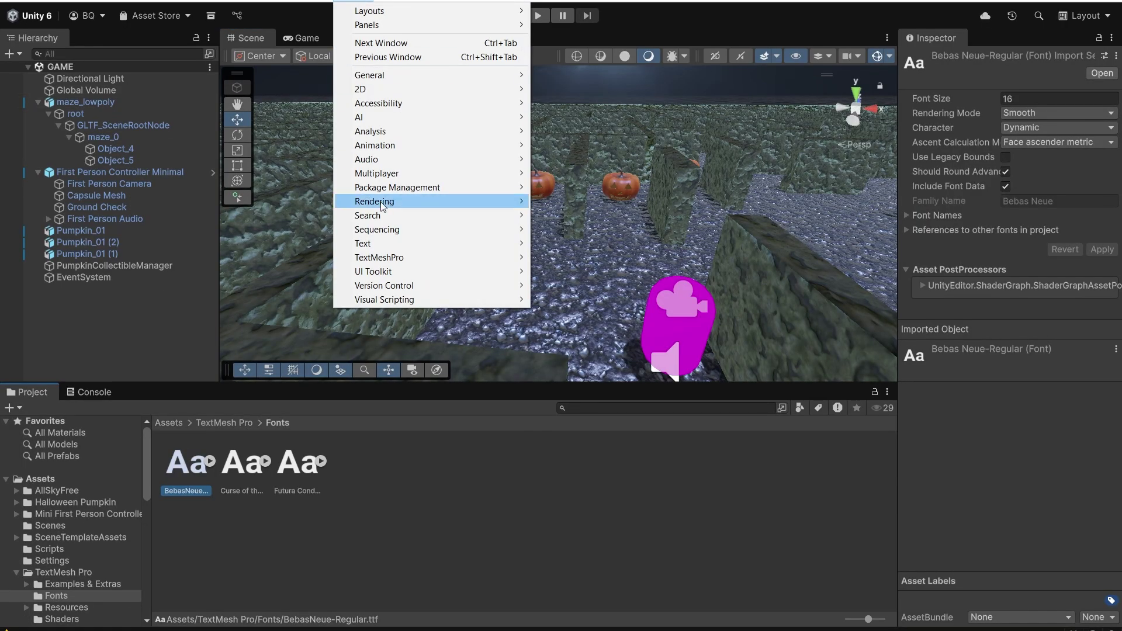
# - Generate a BebasNeue-Regular font atlas in the Font Asset Creator and save it
pyautogui.moveTo(398, 261)
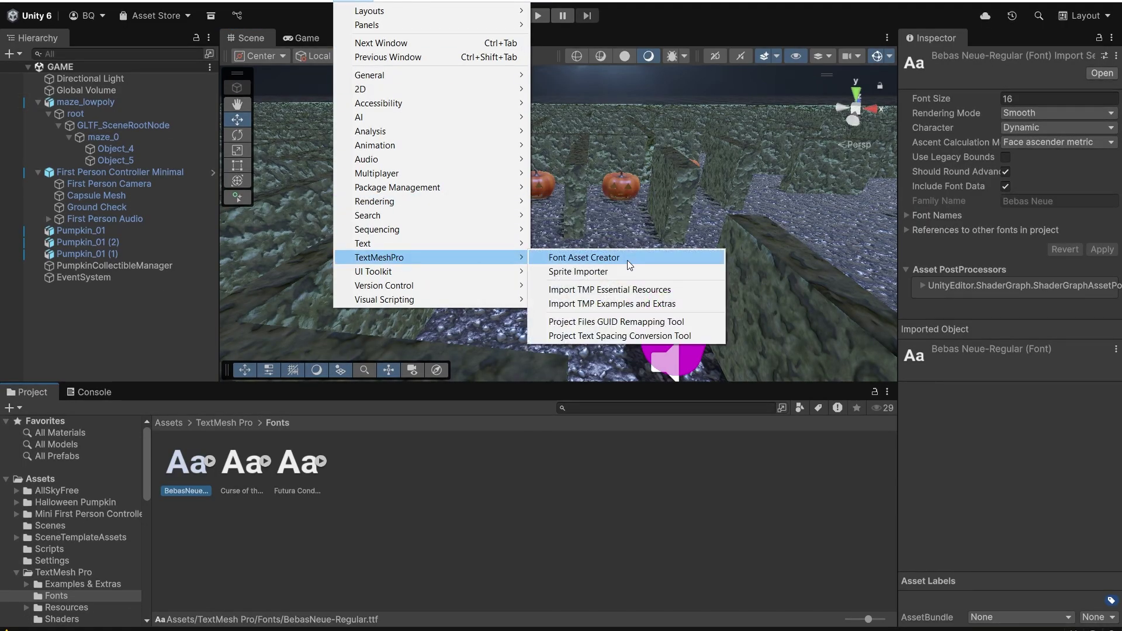
pyautogui.click(626, 260)
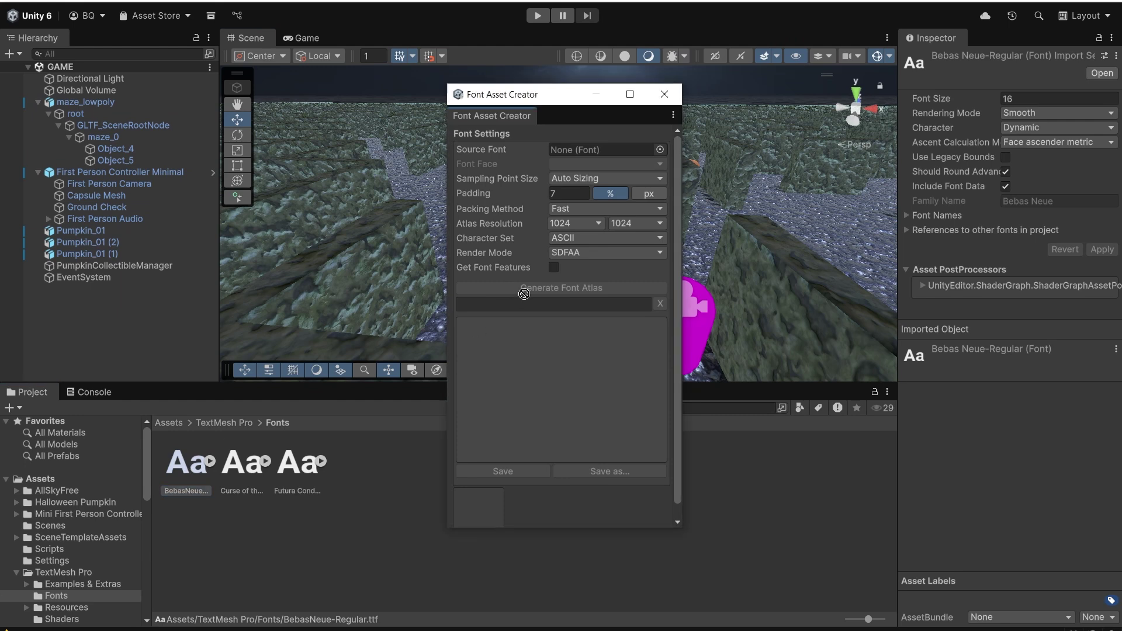
pyautogui.moveTo(567, 127); pyautogui.dragTo(574, 148)
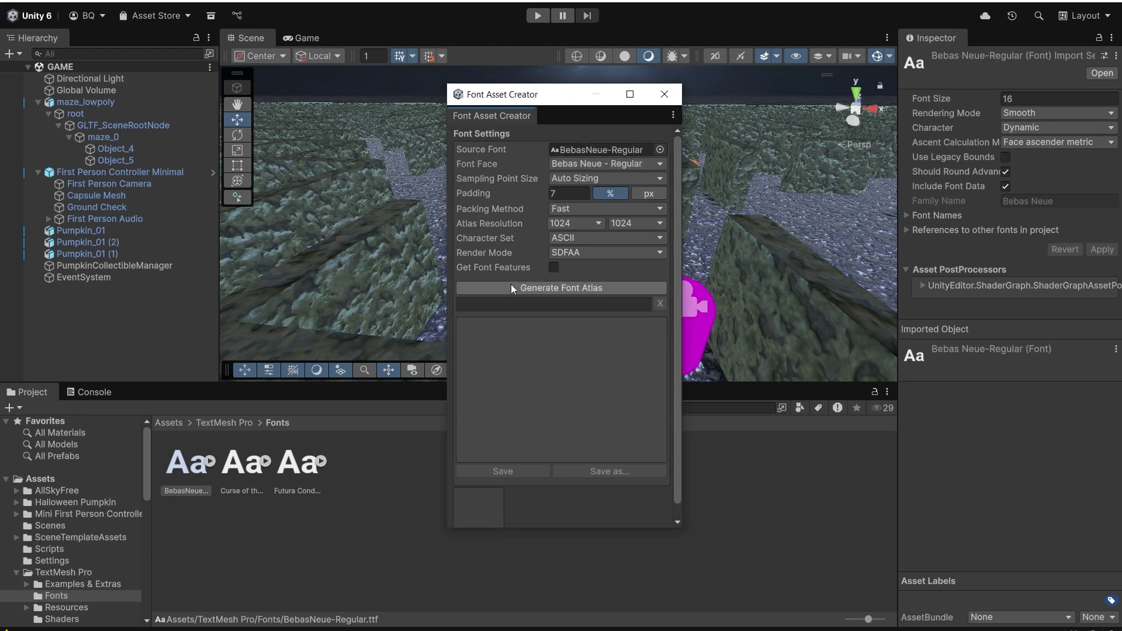
pyautogui.click(511, 284)
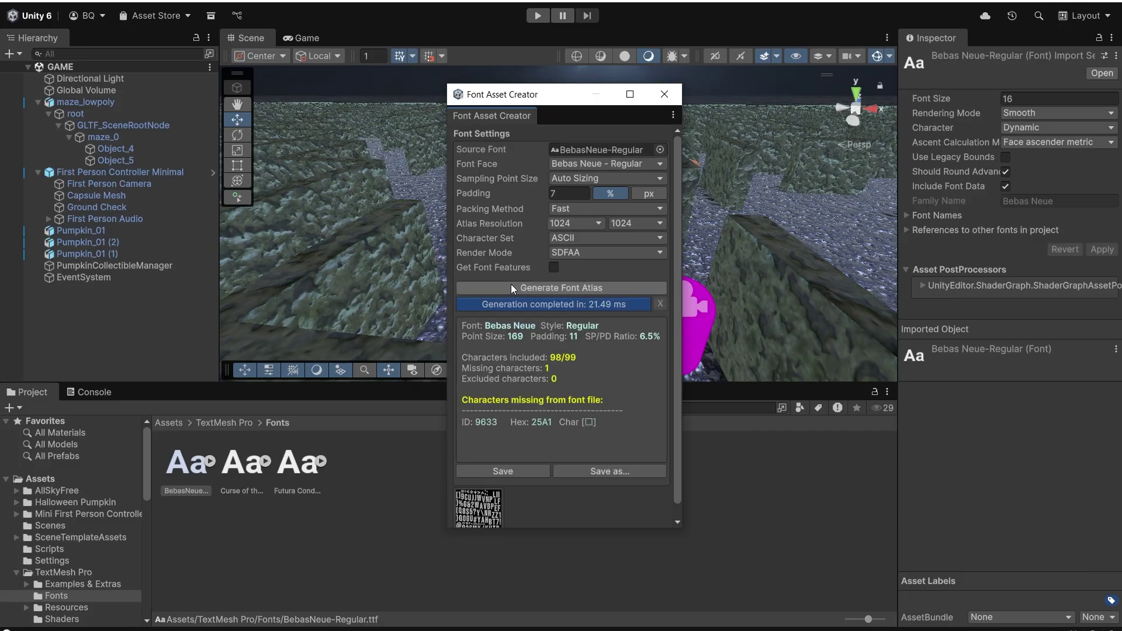
pyautogui.click(510, 471)
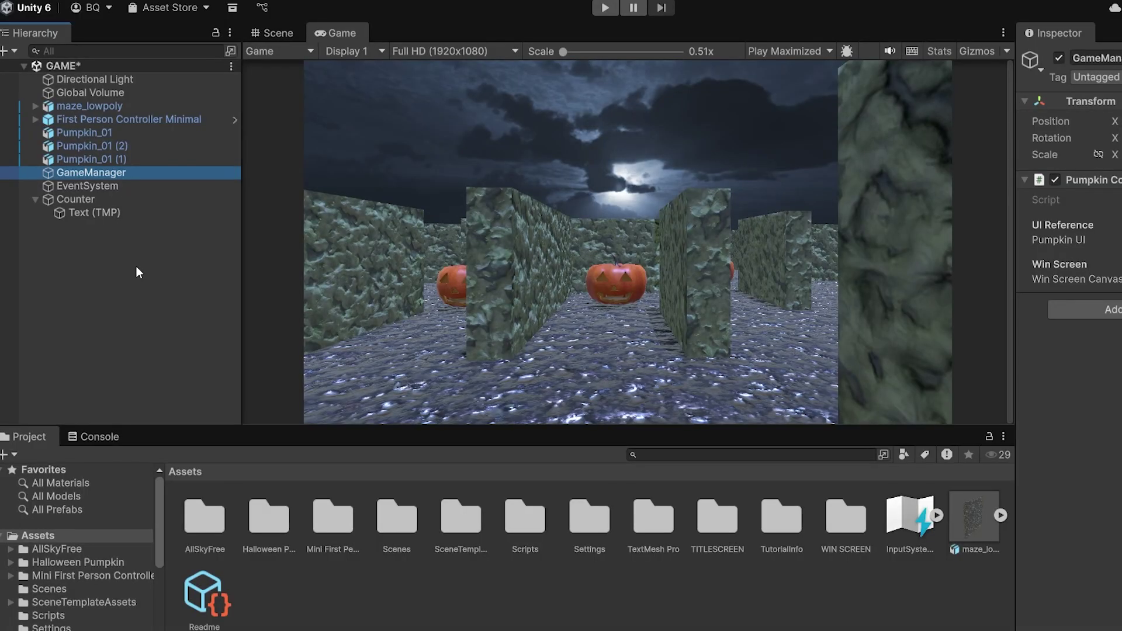
# - Create a UI Canvas named PauseMenuUI with a Panel inside it
pyautogui.rightClick(136, 267)
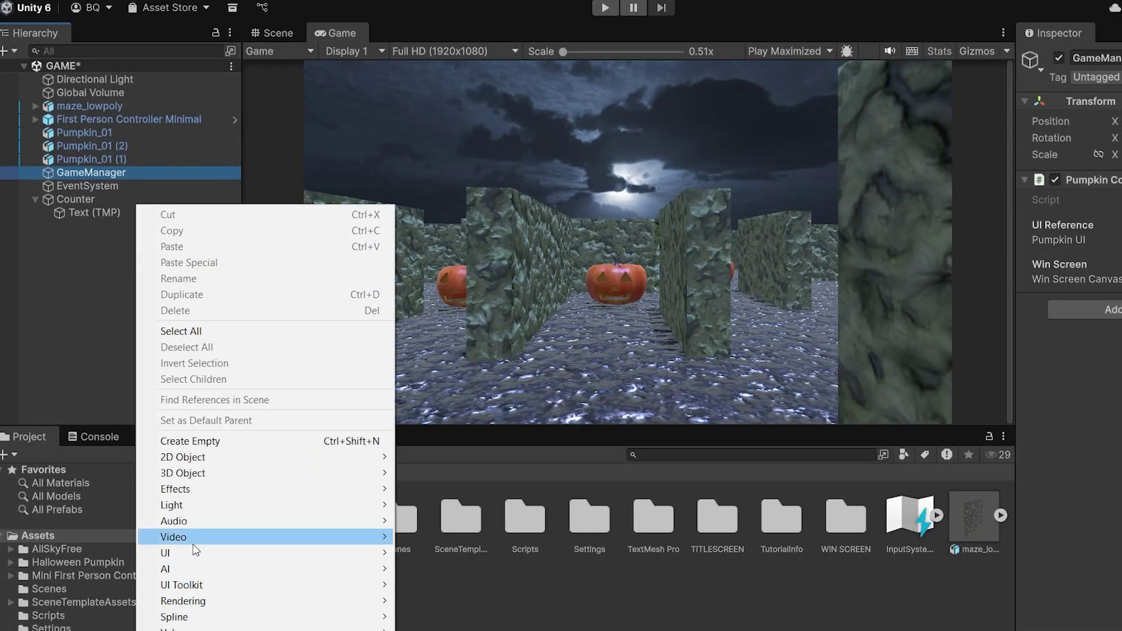
pyautogui.moveTo(194, 554)
pyautogui.click(430, 517)
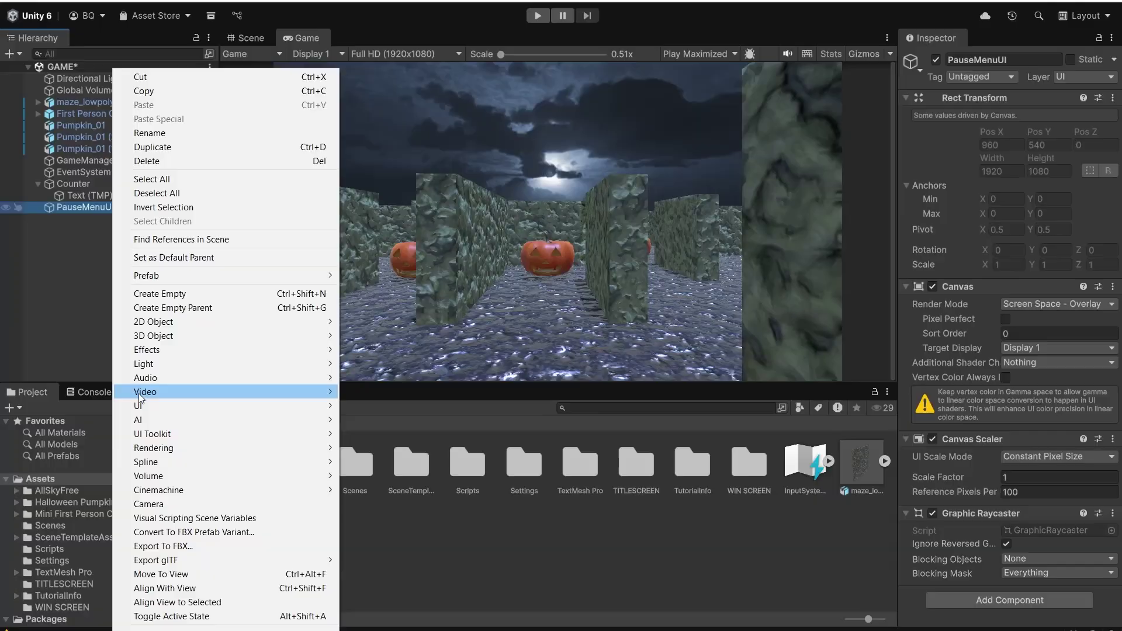
pyautogui.moveTo(142, 405)
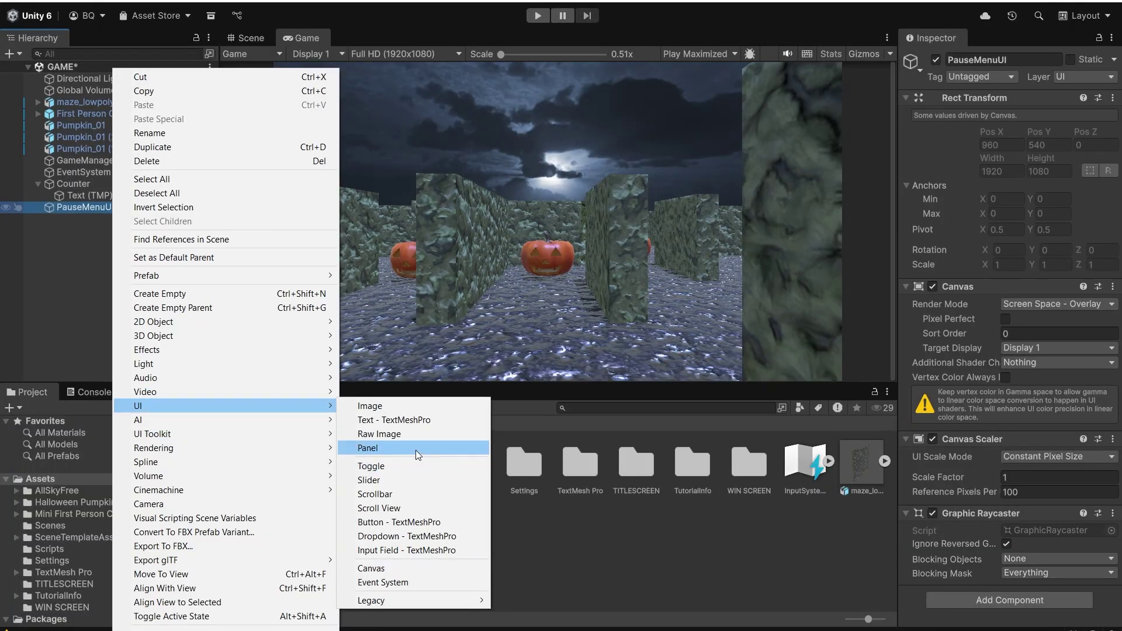
pyautogui.click(416, 448)
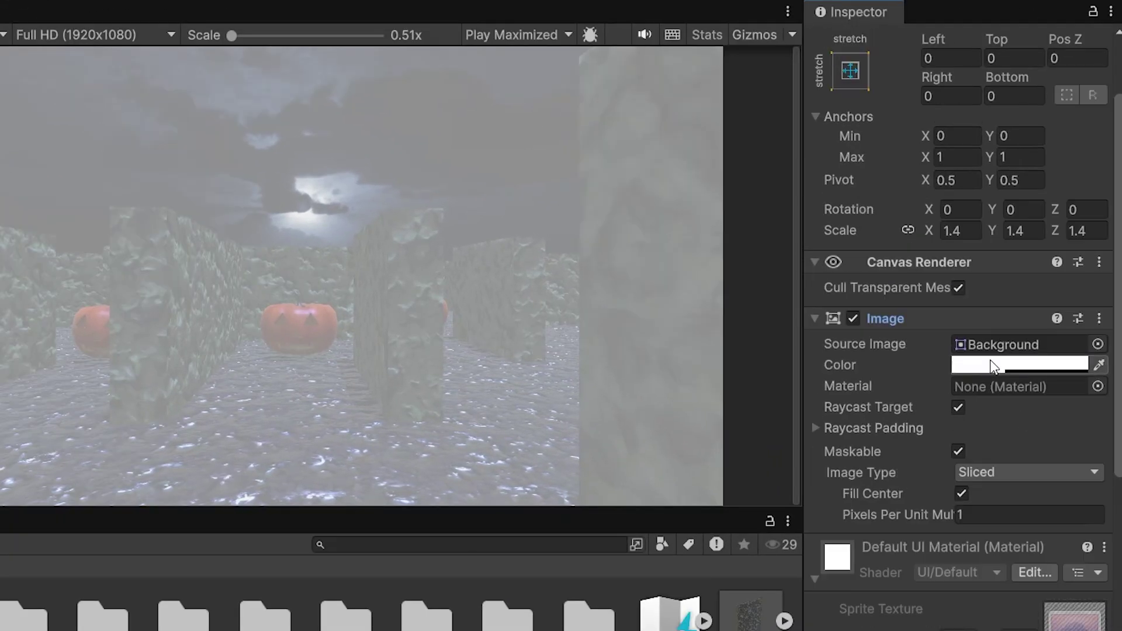
# - Tint the Panel's Image color semi-transparent purple with alpha 152
pyautogui.click(991, 363)
pyautogui.click(980, 459)
pyautogui.moveTo(939, 598); pyautogui.dragTo(999, 597)
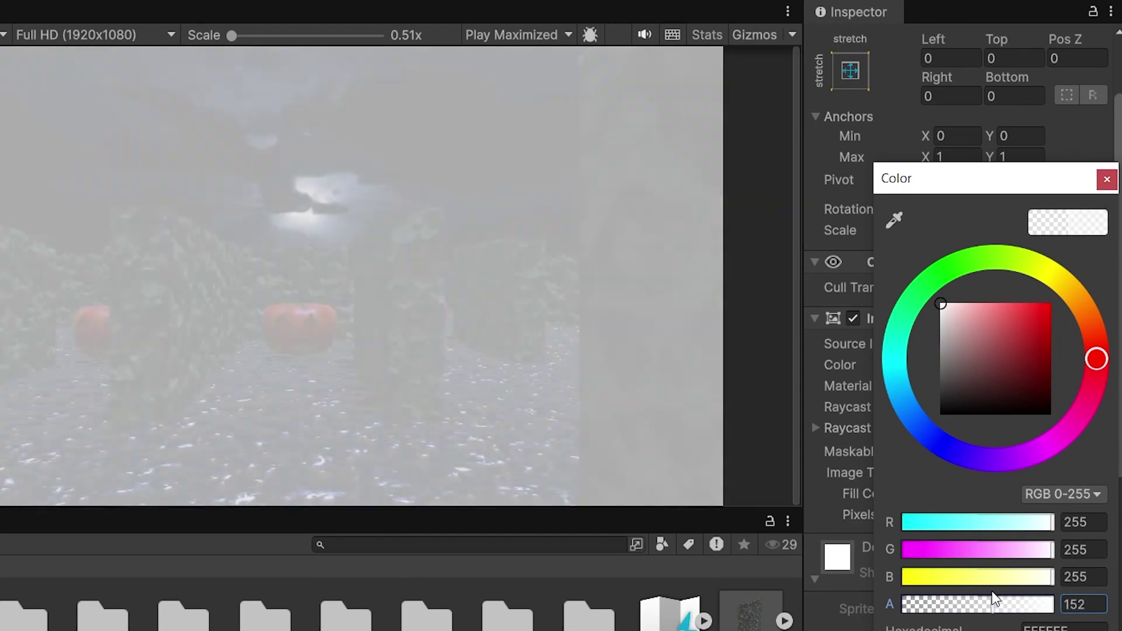
pyautogui.moveTo(1013, 460)
pyautogui.mouseDown()
pyautogui.moveTo(969, 454)
pyautogui.moveTo(978, 459)
pyautogui.mouseUp()
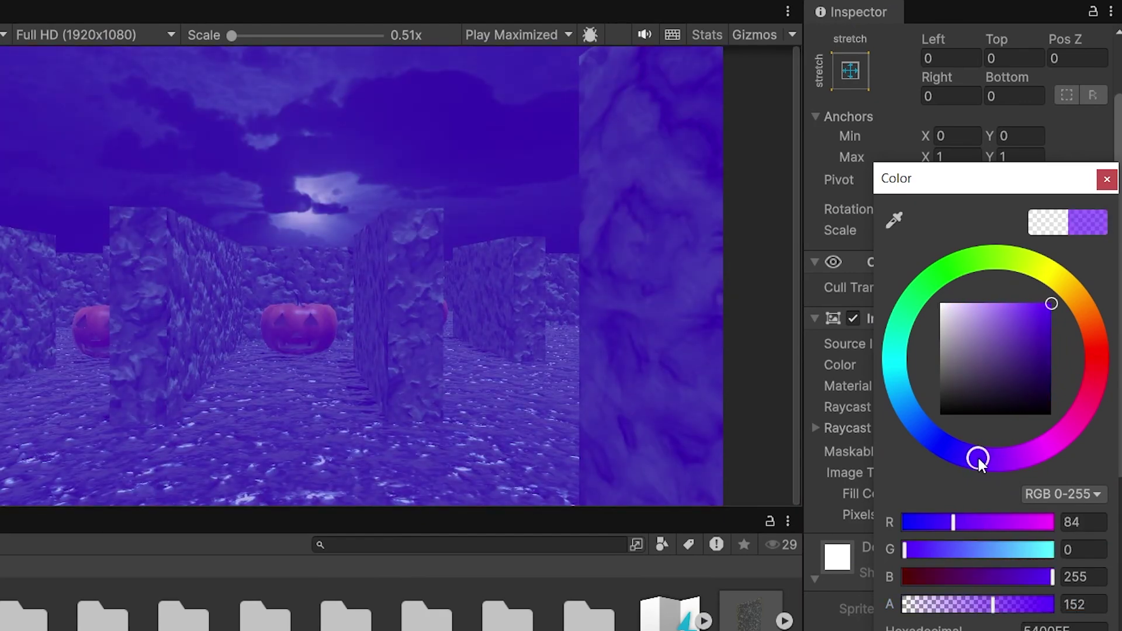
pyautogui.click(947, 604)
pyautogui.click(1107, 179)
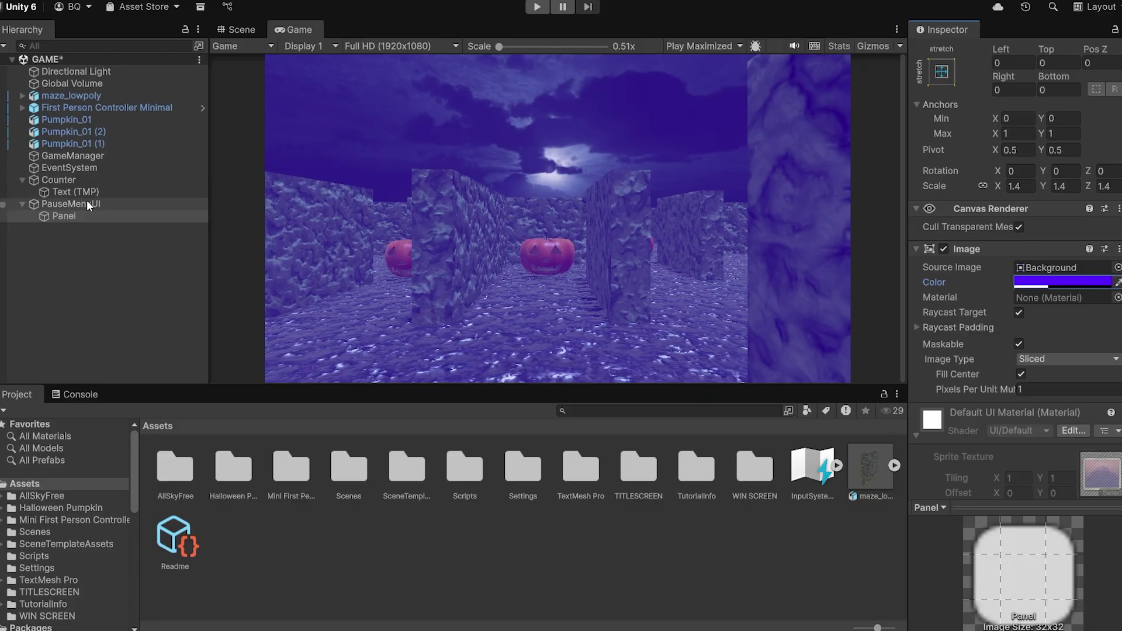
# - Add a TextMeshPro ResumeGameButton under PauseMenuUI and duplicate it as MainMenuButton
pyautogui.rightClick(86, 200)
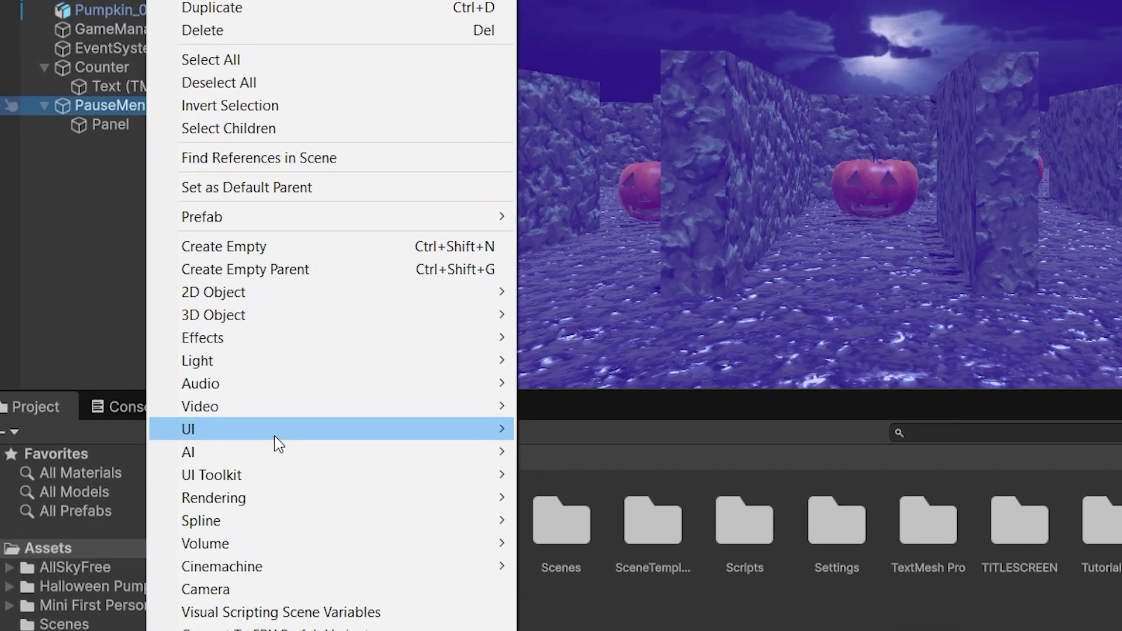
pyautogui.moveTo(276, 437)
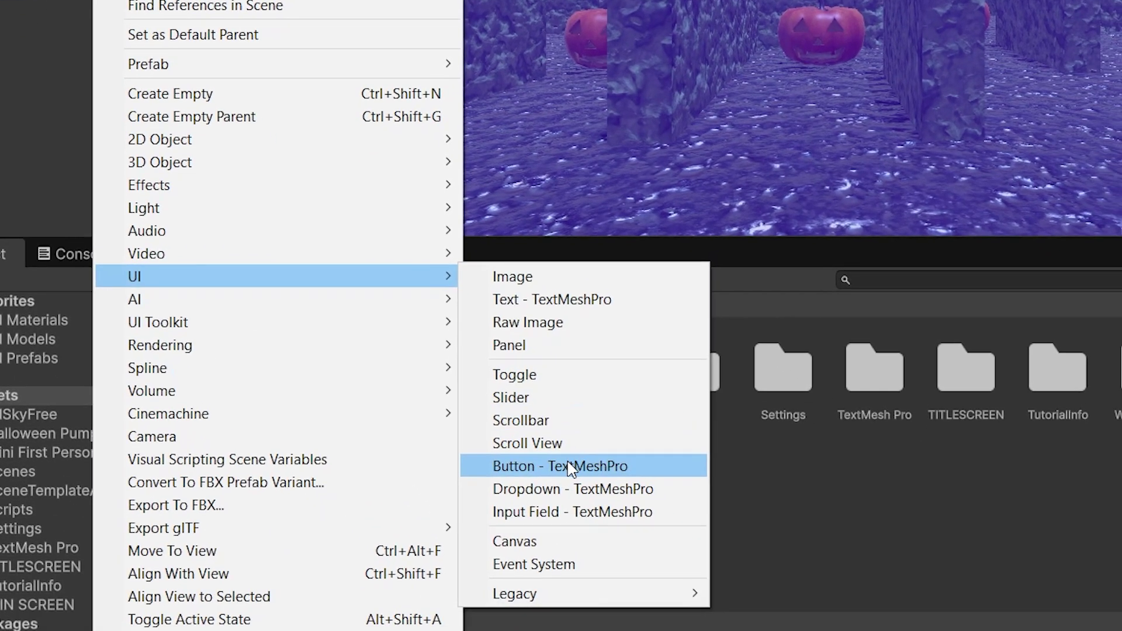
pyautogui.click(570, 468)
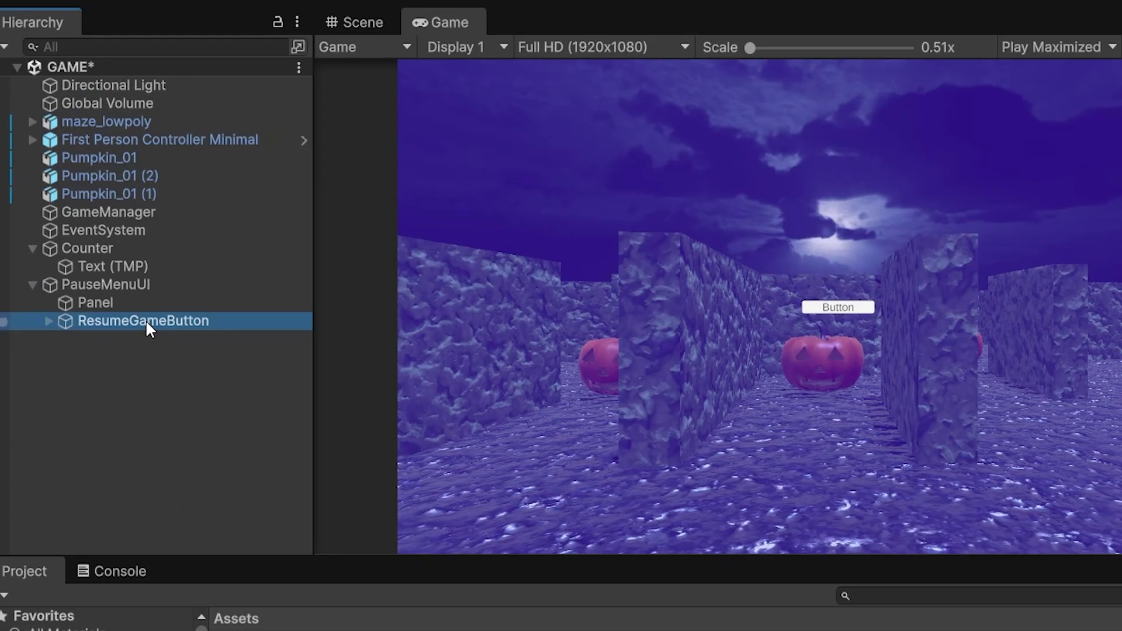
pyautogui.hotkey('ctrl', 'd')
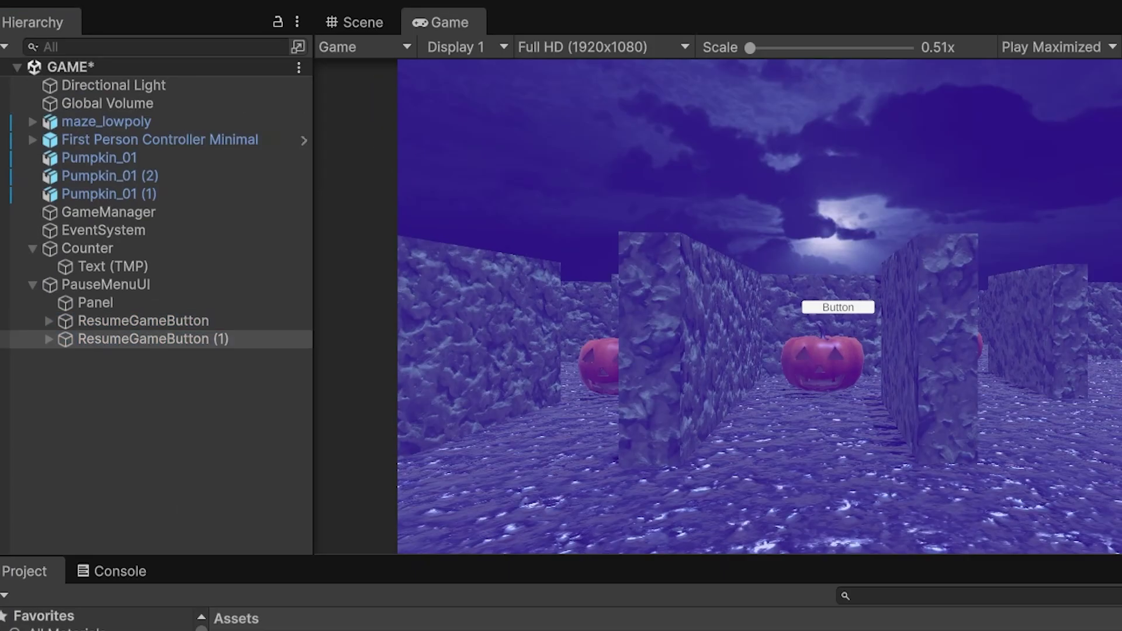
pyautogui.write('MainMenuButton')
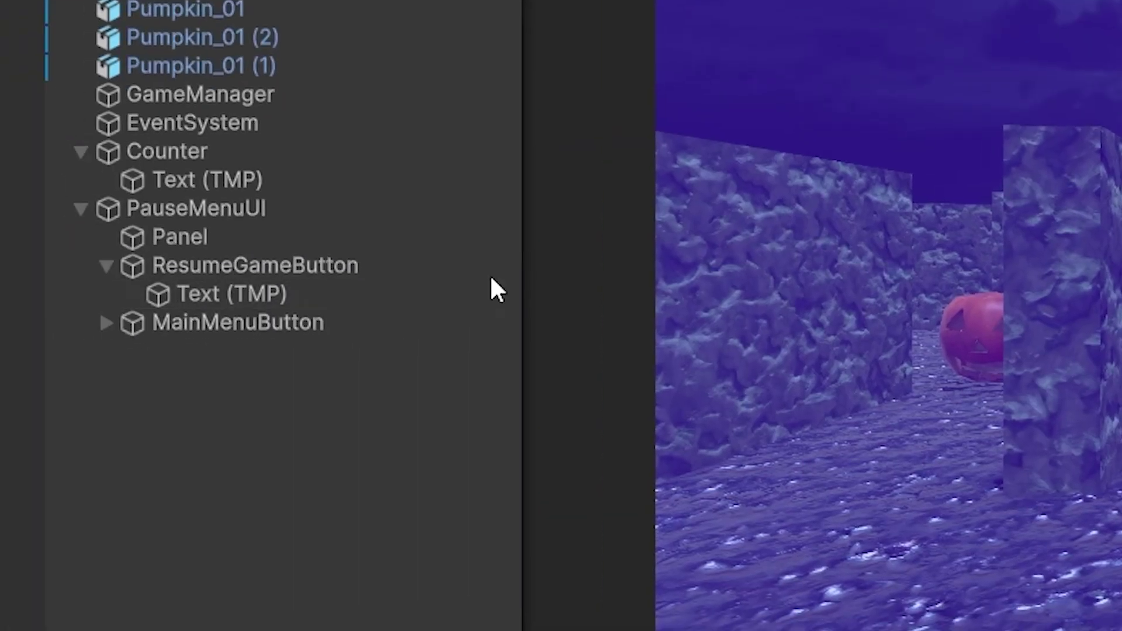
# - Change the Resume button's Text (TMP) label to RESUME
pyautogui.click(317, 292)
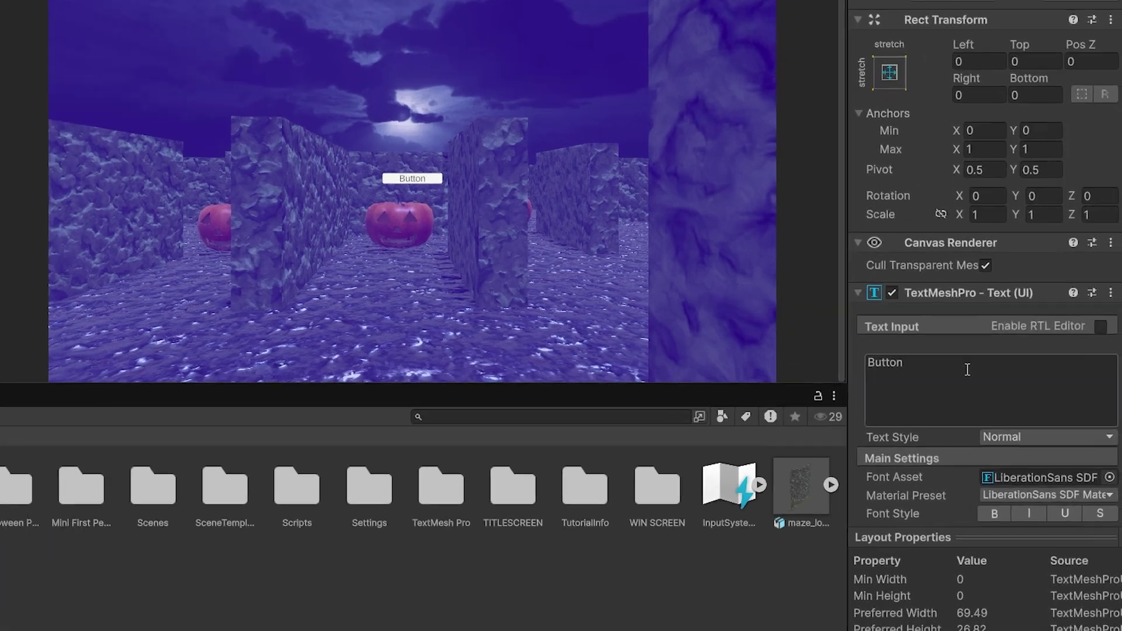
pyautogui.click(879, 369)
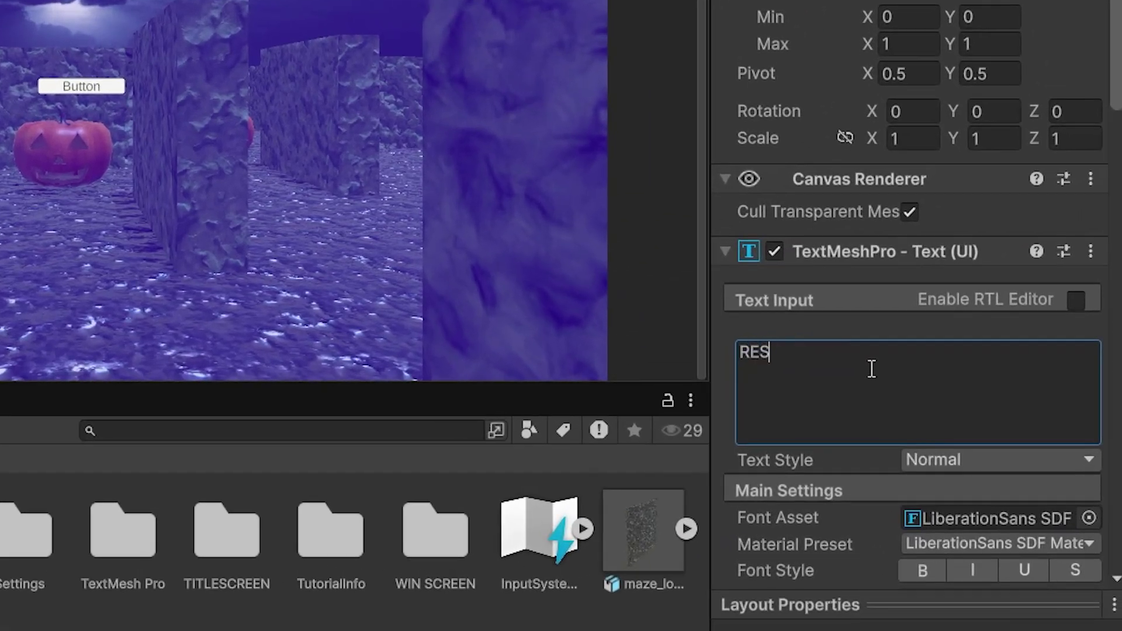
pyautogui.click(291, 311)
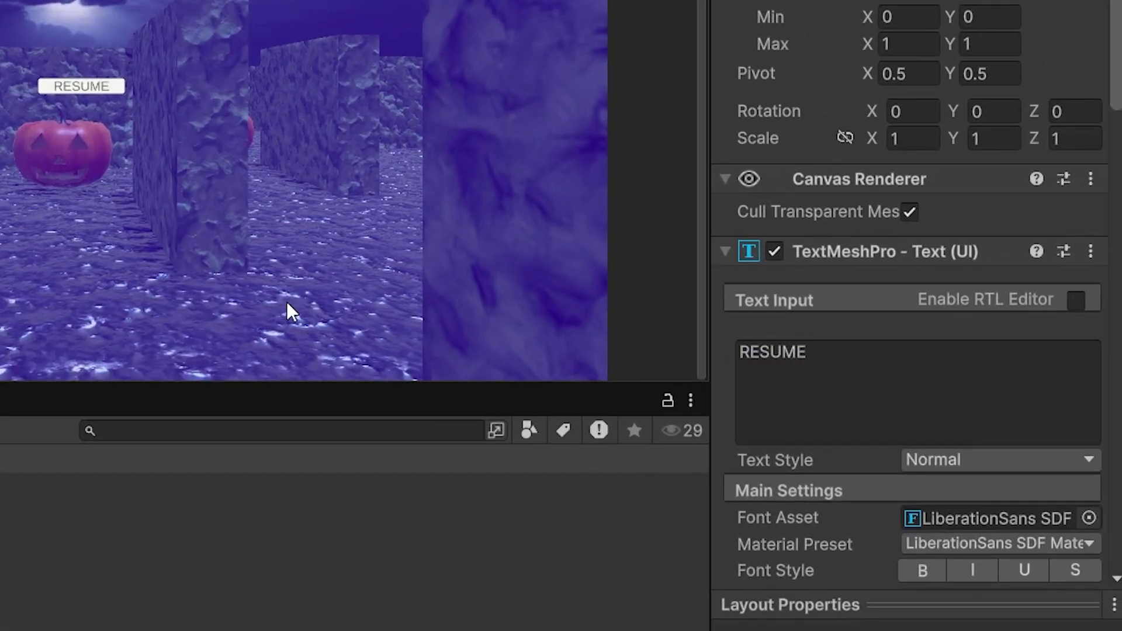
# - Set the RESUME label's font asset to BebasNeue at size about 30
pyautogui.scroll(-5, 868, 386)
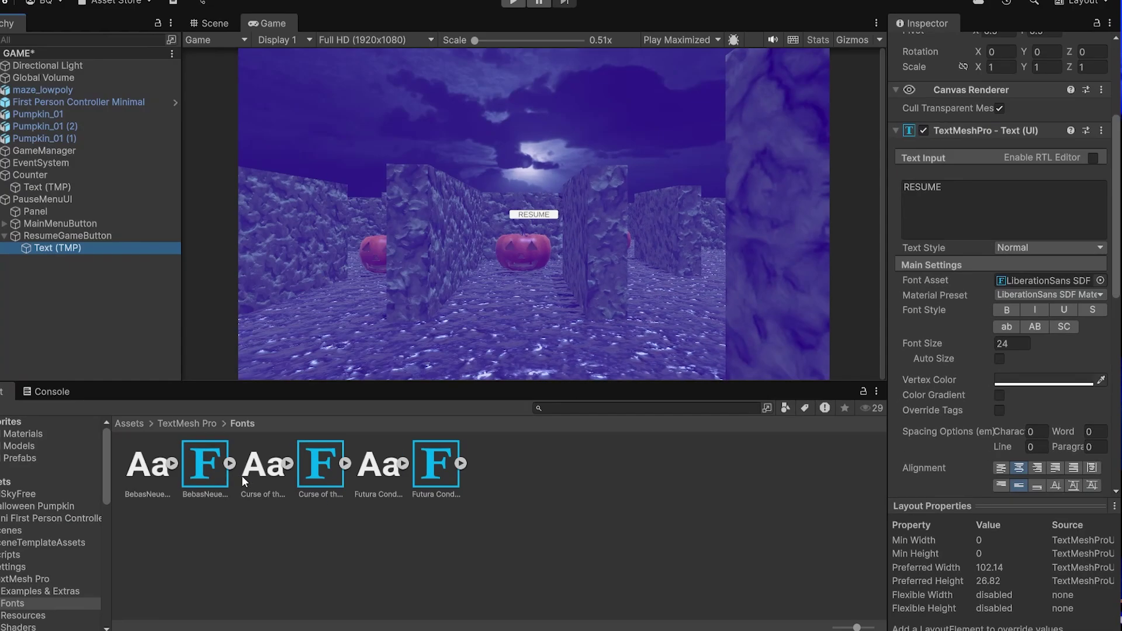
pyautogui.moveTo(207, 460); pyautogui.dragTo(980, 311)
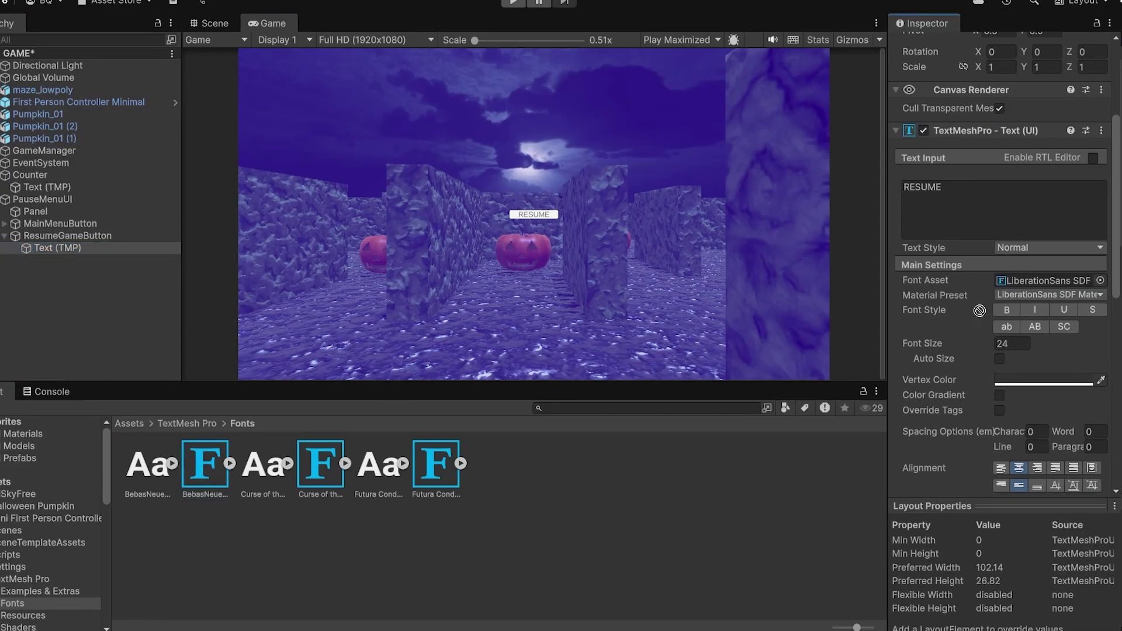
pyautogui.moveTo(1036, 284); pyautogui.dragTo(1037, 281)
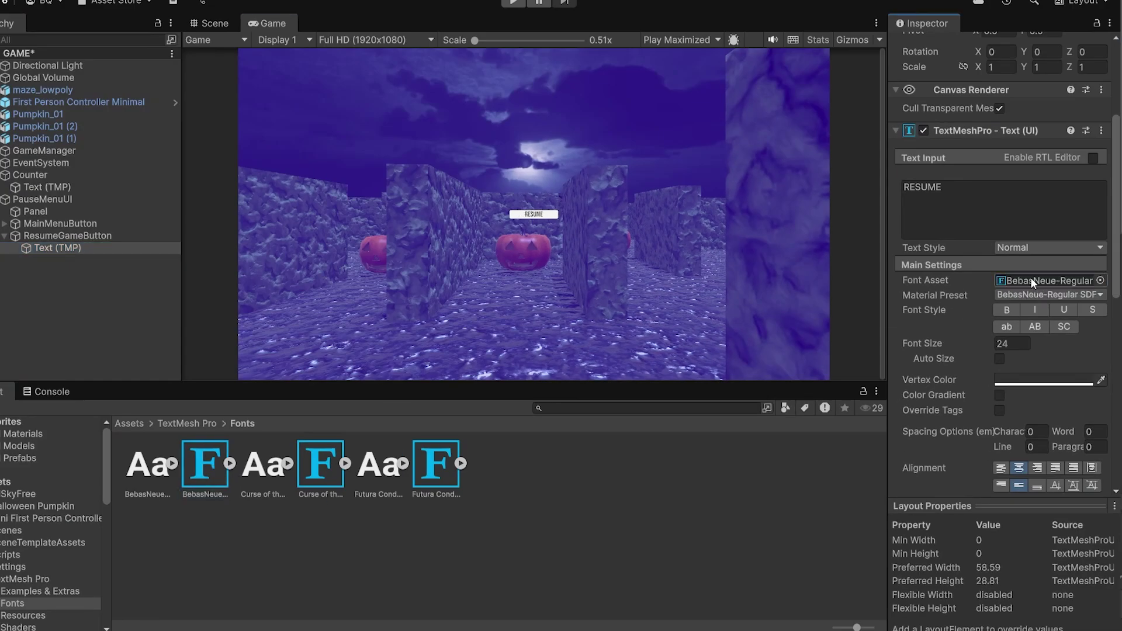
pyautogui.scroll(-1, 945, 299)
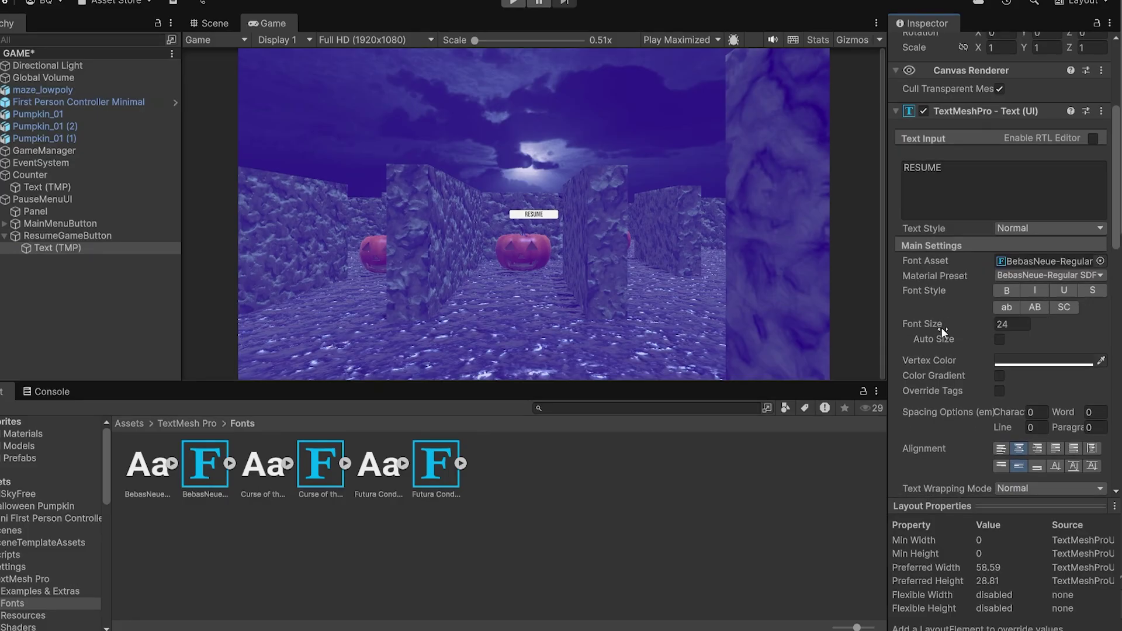
pyautogui.moveTo(931, 325); pyautogui.dragTo(1101, 362)
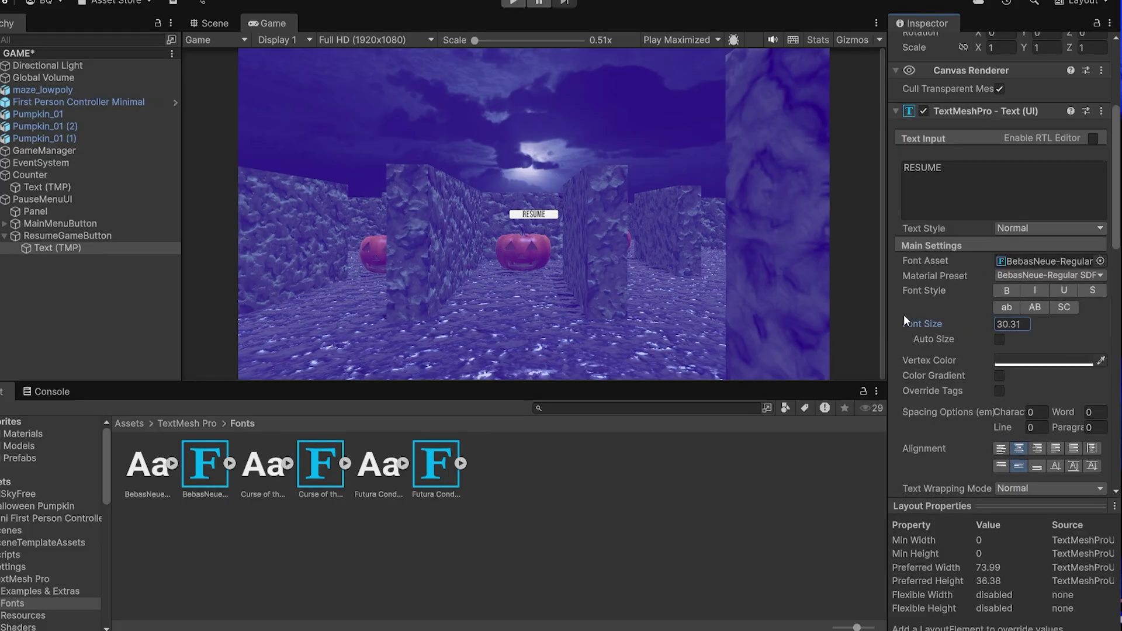
# - Expand MainMenuButton and select its Text (TMP) label
pyautogui.click(58, 224)
pyautogui.click(4, 223)
pyautogui.click(57, 235)
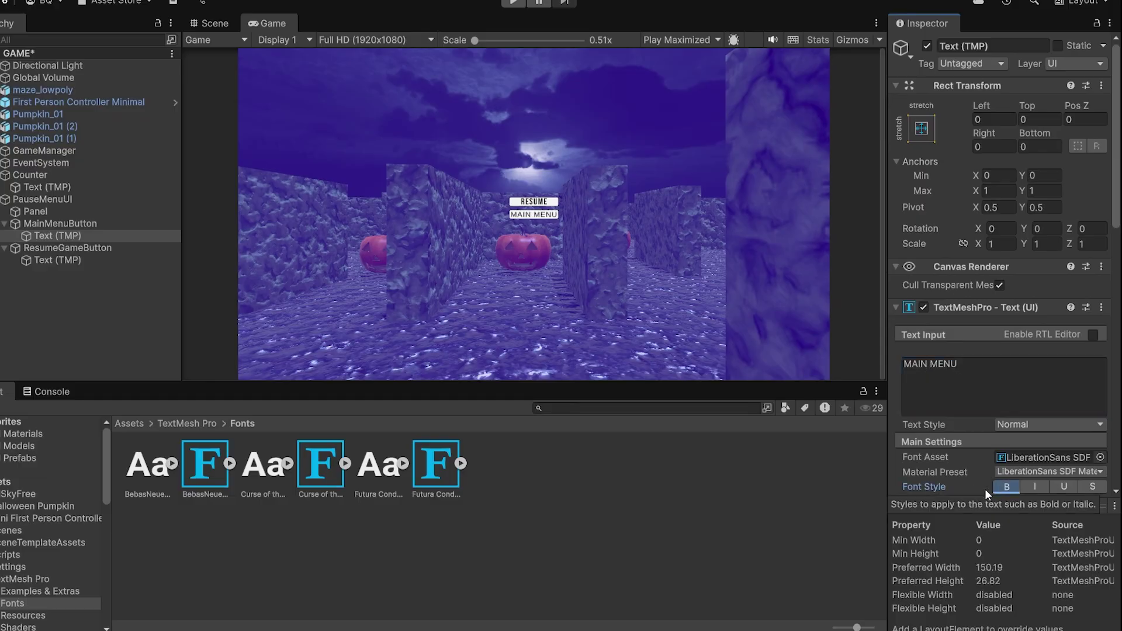
pyautogui.scroll(-3, 966, 388)
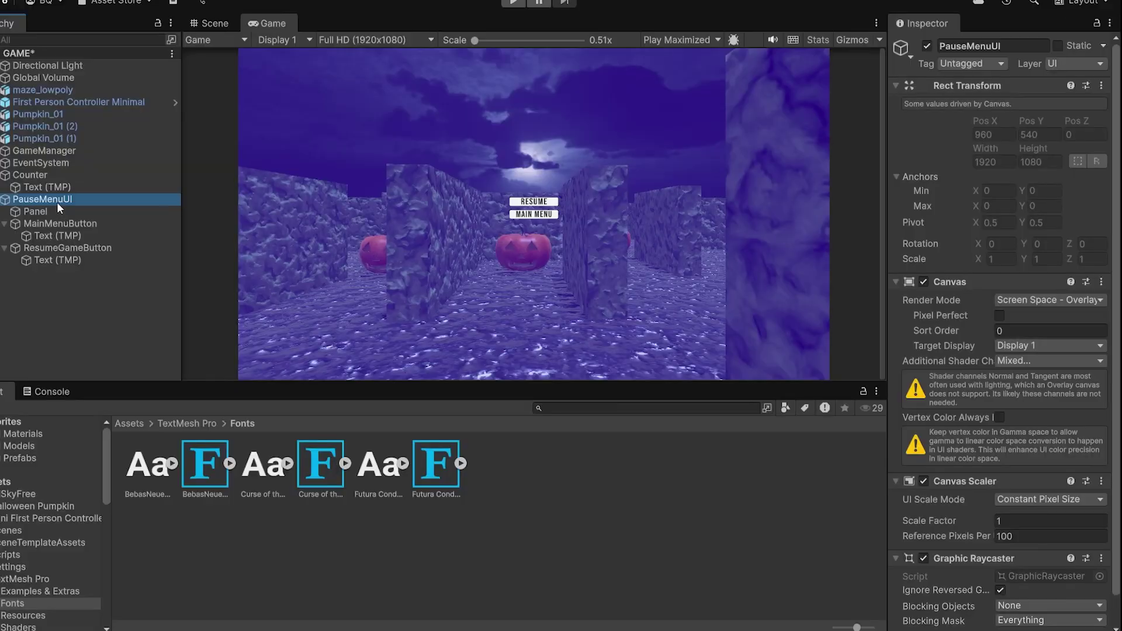
# - Add a Text - TextMeshPro title object under PauseMenuUI
pyautogui.rightClick(57, 203)
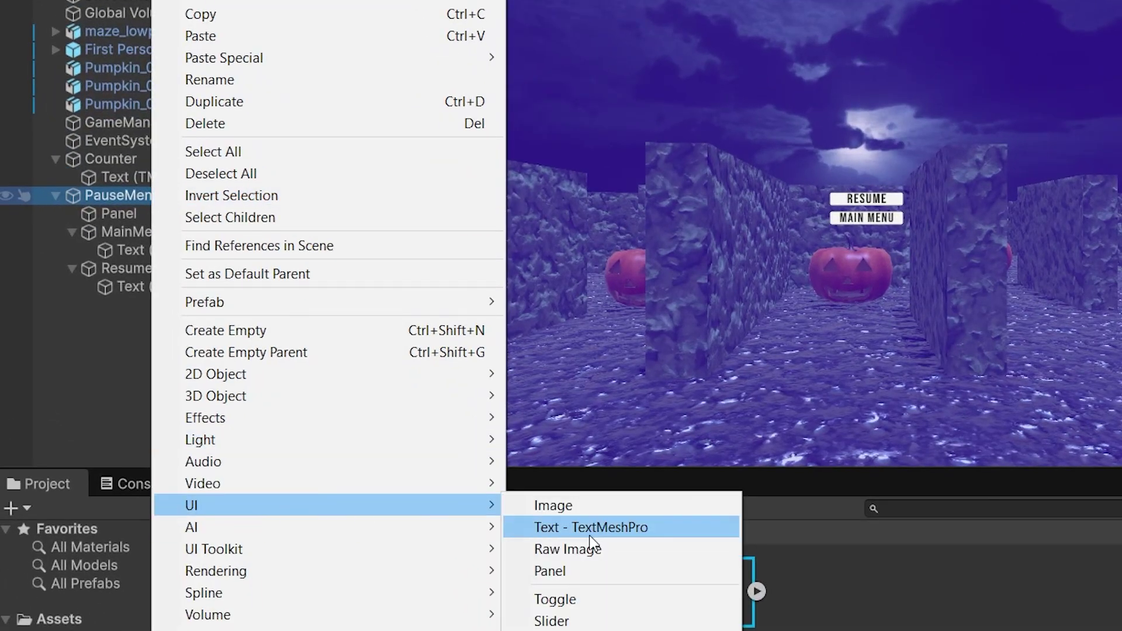
pyautogui.click(594, 529)
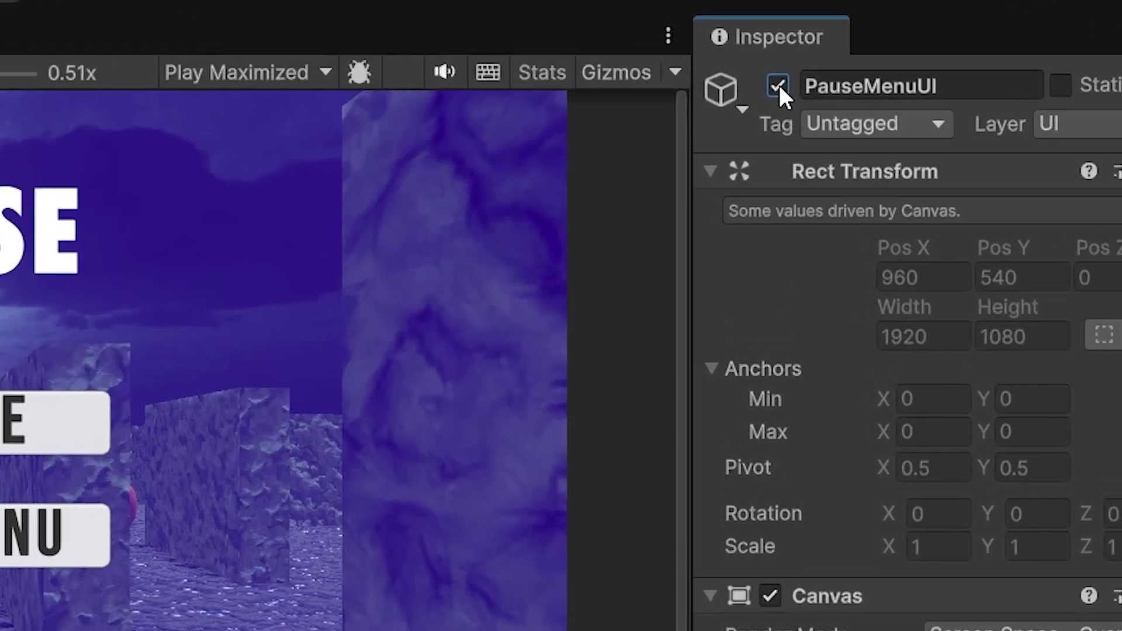
# - Uncheck PauseMenuUI's active checkbox in the Inspector to hide it
pyautogui.click(777, 85)
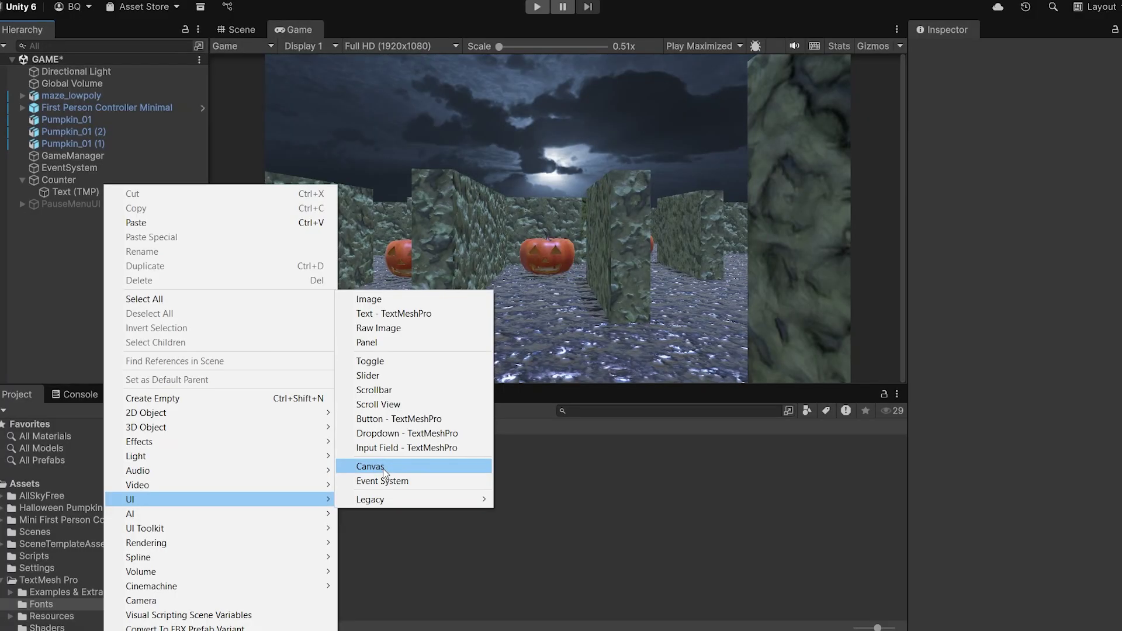
# - Create a new canvas named WinScreenUI for the win screen
pyautogui.click(371, 467)
pyautogui.write('WINscreenUI')
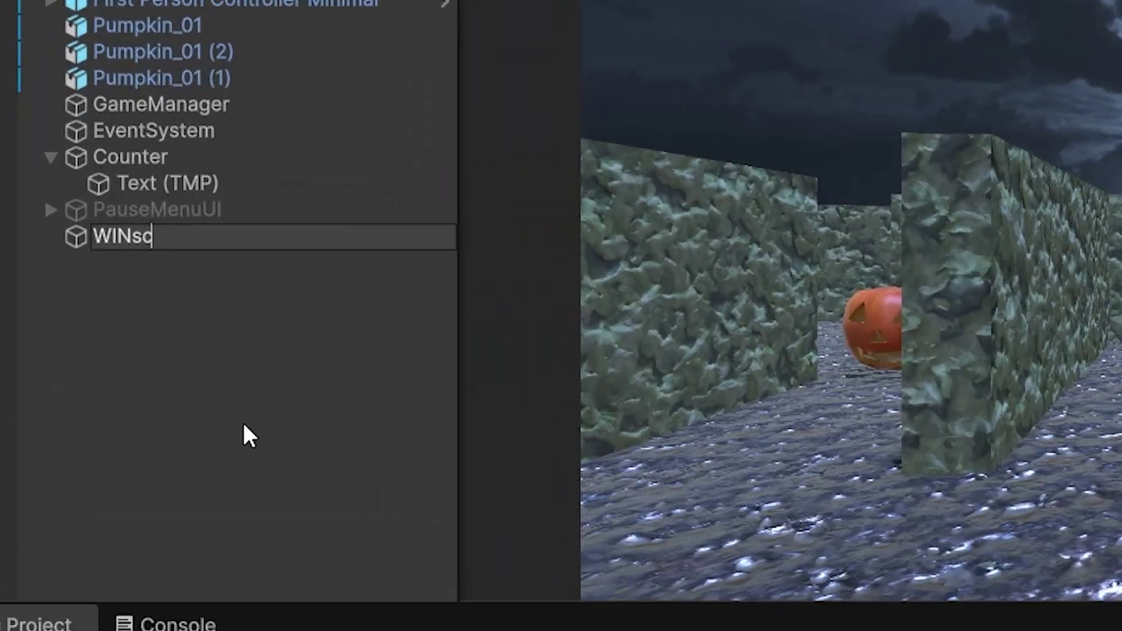
pyautogui.click(981, 51)
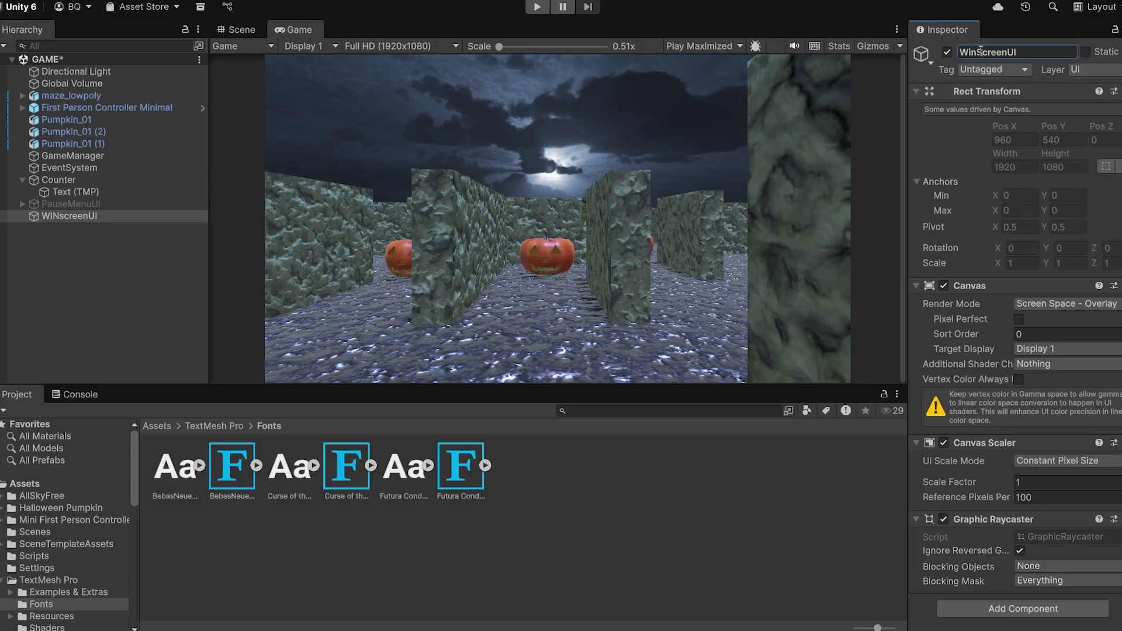
# - Add a Panel and TextMeshPro text objects under WinScreenUI, with the Panel behind the texts
pyautogui.rightClick(88, 216)
pyautogui.click(380, 374)
pyautogui.rightClick(94, 226)
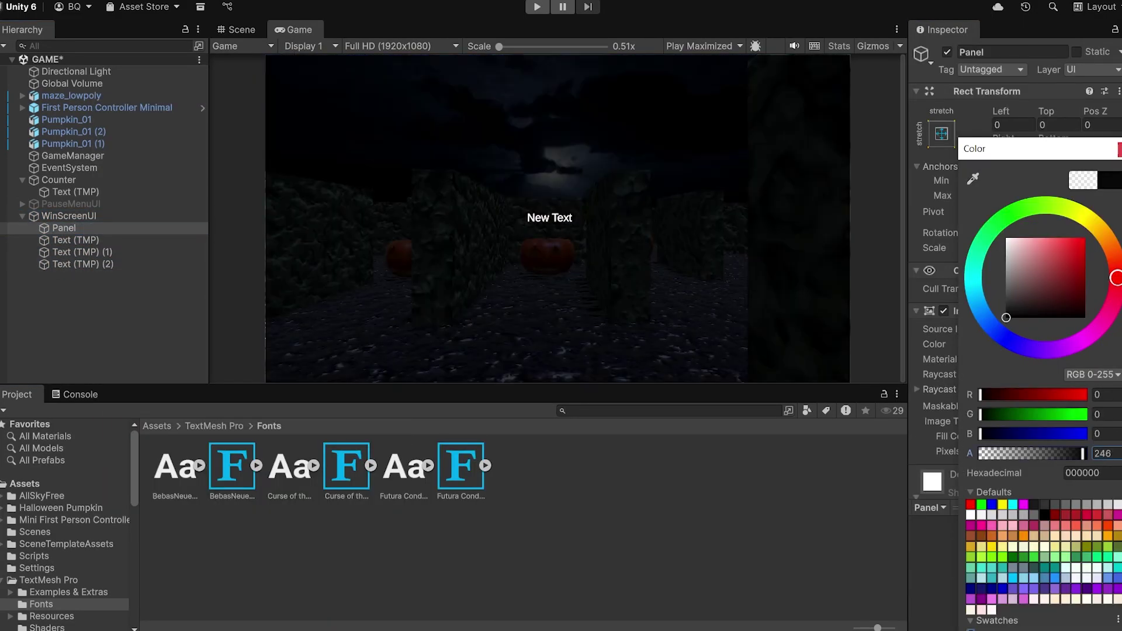
pyautogui.moveTo(1006, 248); pyautogui.dragTo(997, 250)
# - Make the first text read CONGRATULATIONS!, centered horizontally and raised near the panel's top
pyautogui.click(76, 239)
pyautogui.click(959, 374)
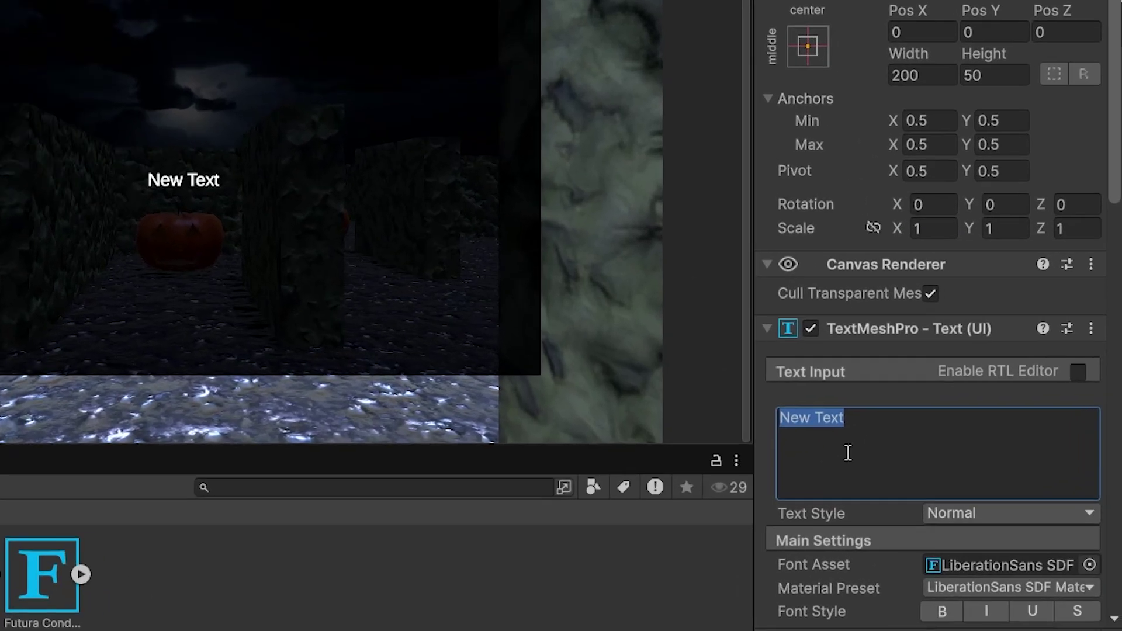
pyautogui.scroll(-10, 930, 529)
pyautogui.click(1002, 466)
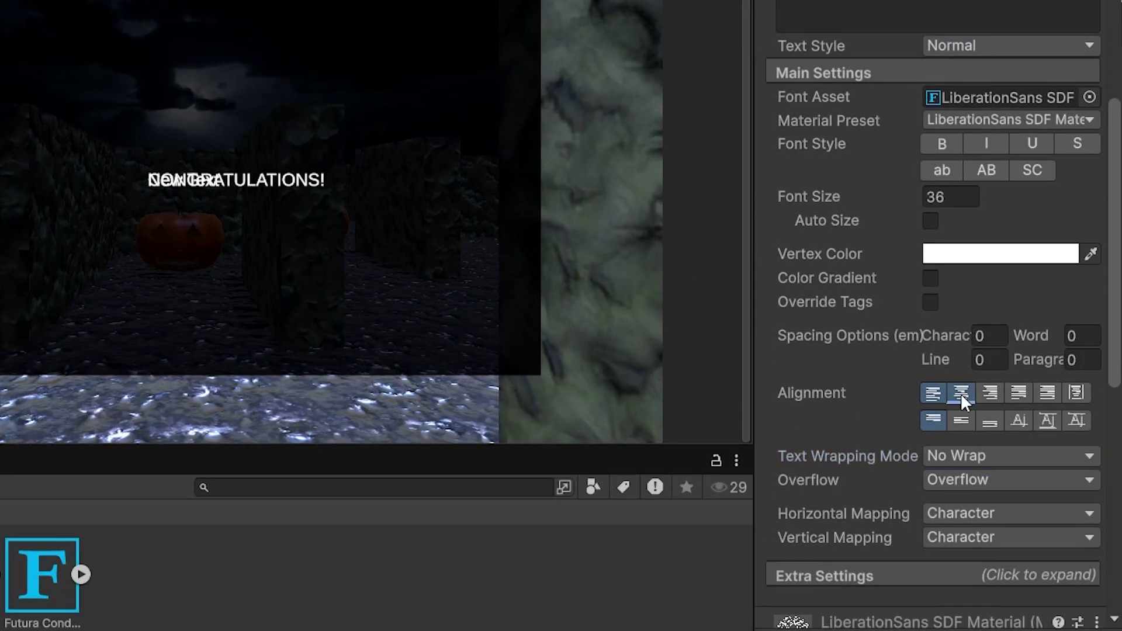
pyautogui.scroll(10, 912, 409)
pyautogui.moveTo(982, 5); pyautogui.dragTo(61, 55)
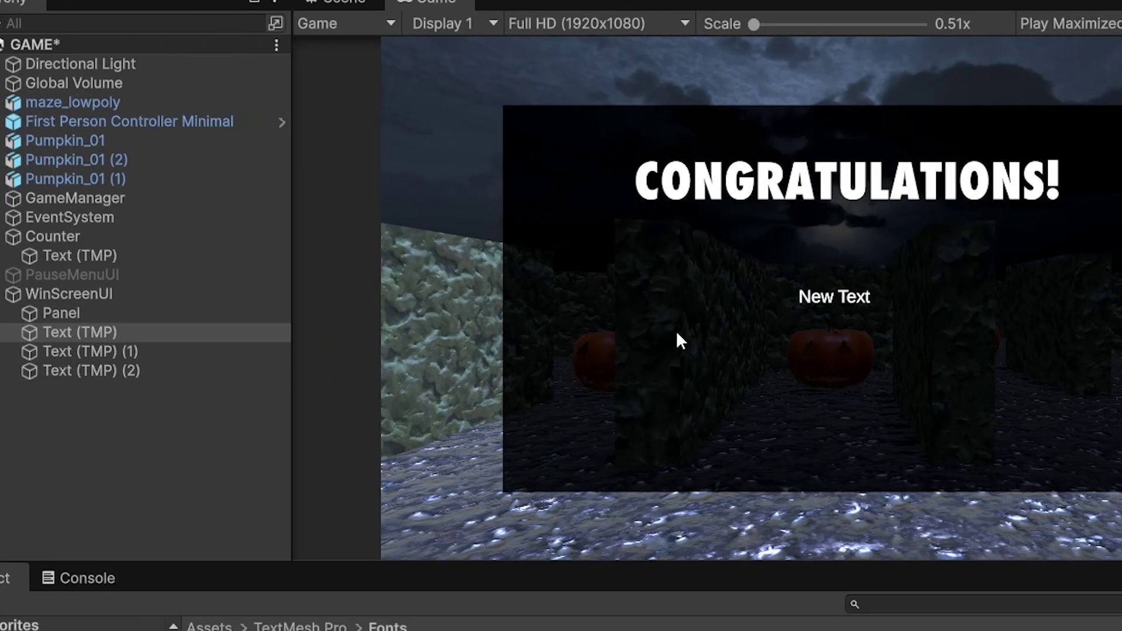
# - Set the second text to YOU SURVIVED! and adjust the third text's position
pyautogui.click(1121, 544)
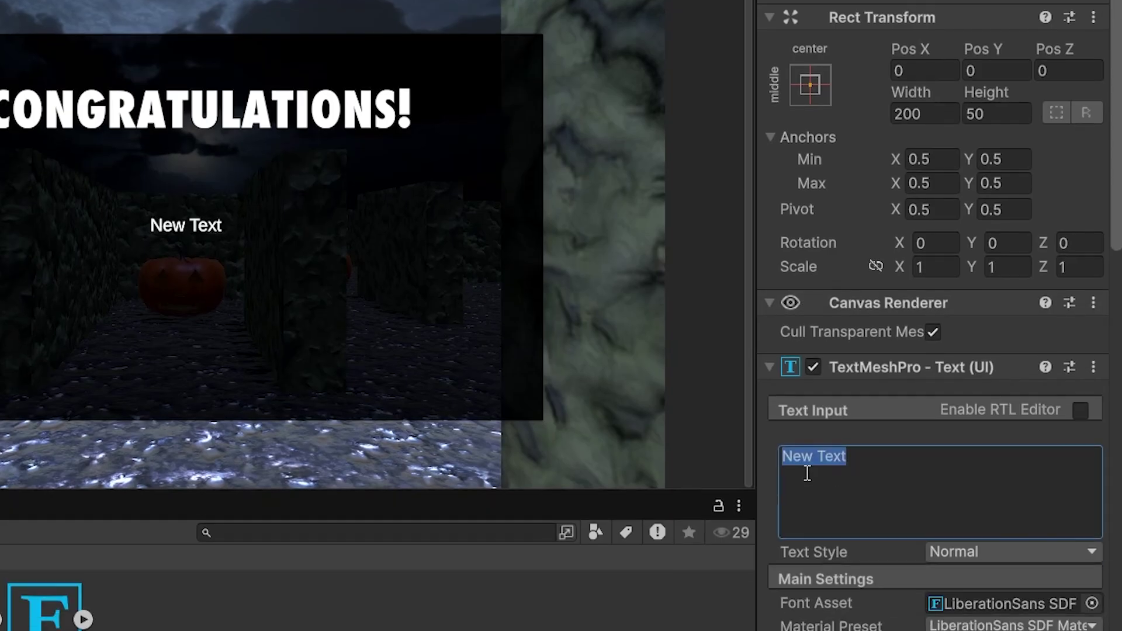
pyautogui.write('YOU SURVIVED!')
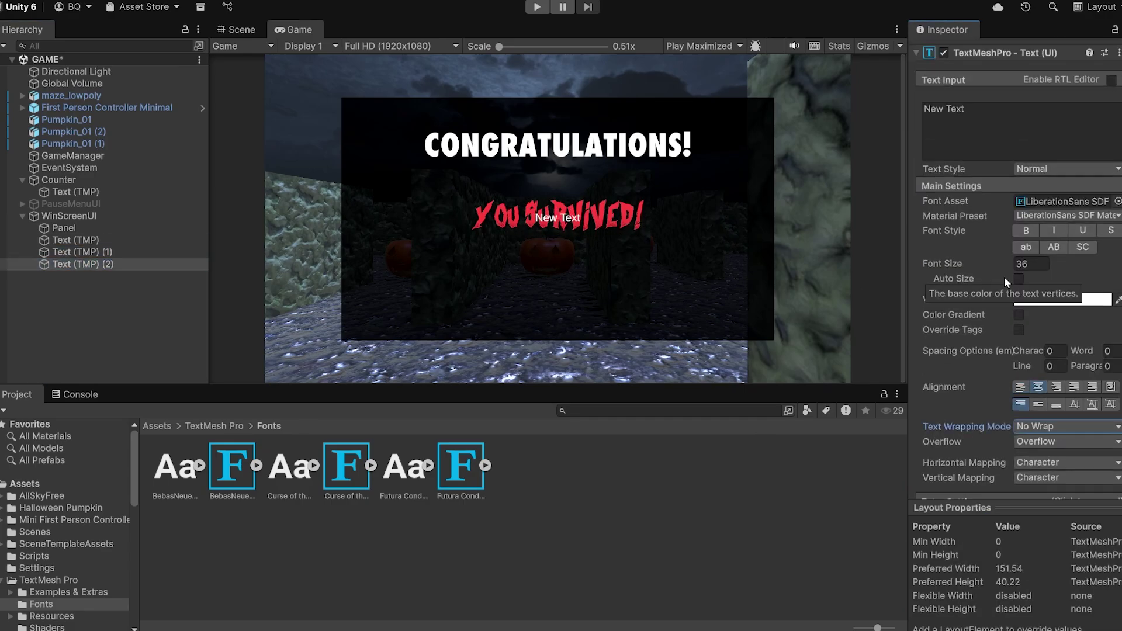
pyautogui.scroll(3, 996, 216)
pyautogui.click(995, 216)
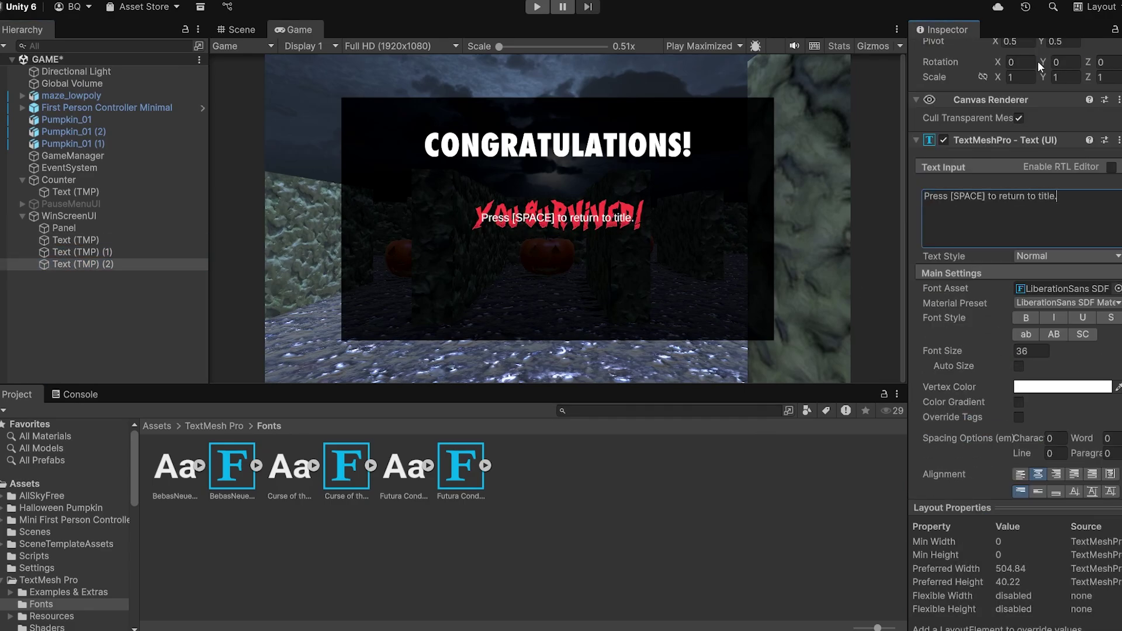
pyautogui.click(1044, 62)
pyautogui.scroll(3, 1047, 118)
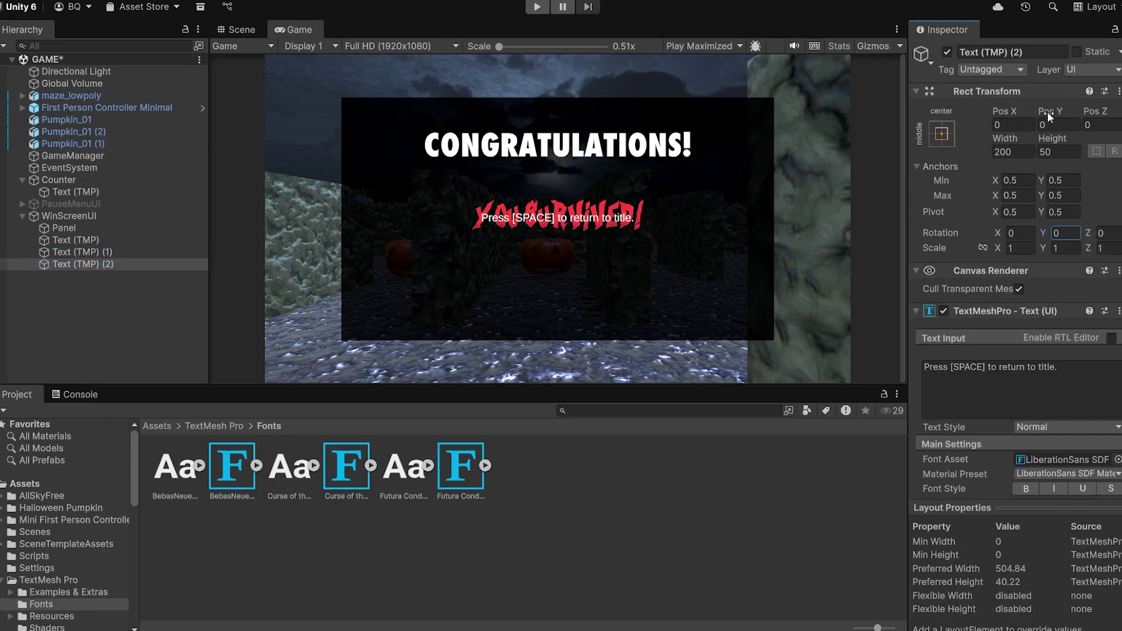